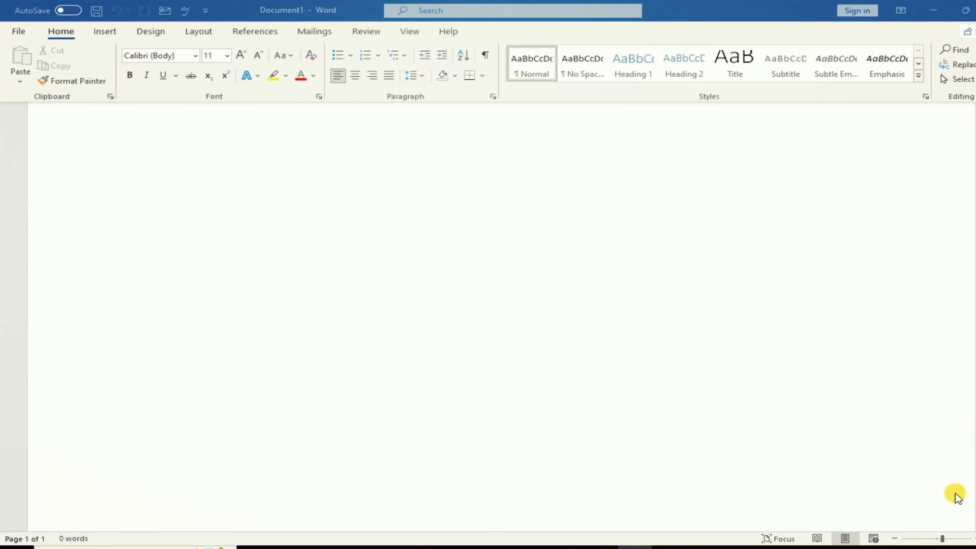
# - Switch the blank document's ribbon to the Mailings tab
pyautogui.click(315, 33)
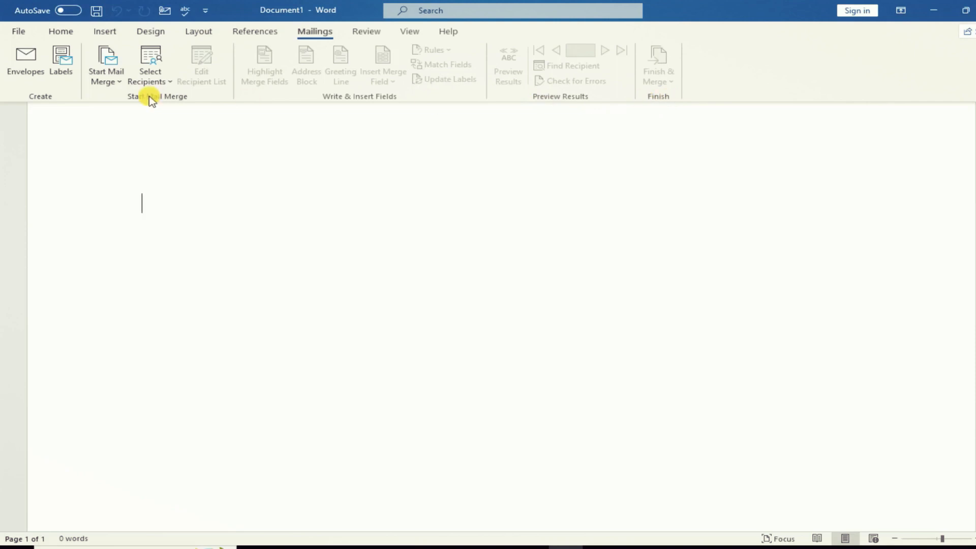
# - Open the Envelopes and Labels dialog and begin the delivery address with TO:
pyautogui.click(26, 65)
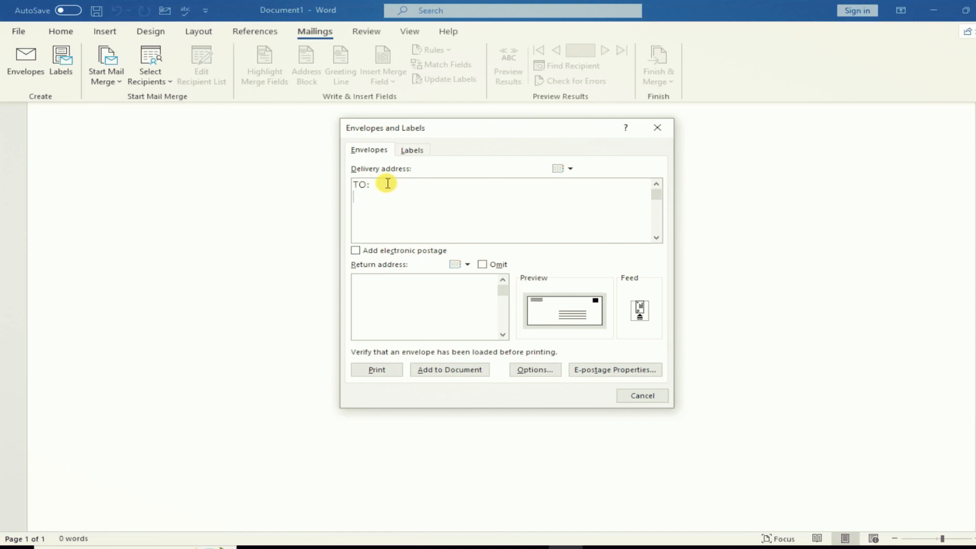
# - Enter the recipient's name and address plus a two-line company return address, then add the envelope
pyautogui.write('MR ')
pyautogui.write('Tanveer')
pyautogui.write('DHA')
pyautogui.write(', Karac')
pyautogui.write('hi')
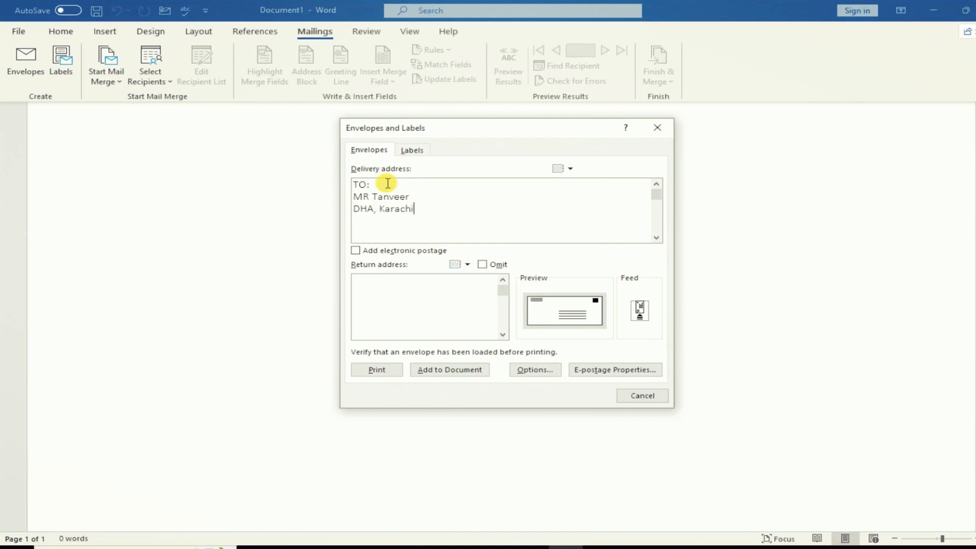
pyautogui.write(', 74800')
pyautogui.click(402, 279)
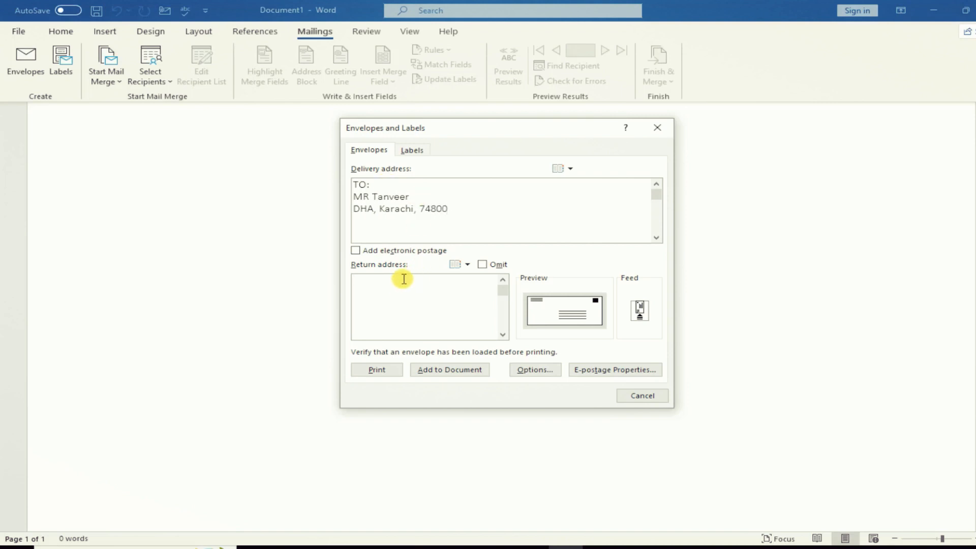
pyautogui.write('Samsung, Pakistan')
pyautogui.press('Return')
pyautogui.write('Clifton, Karachi')
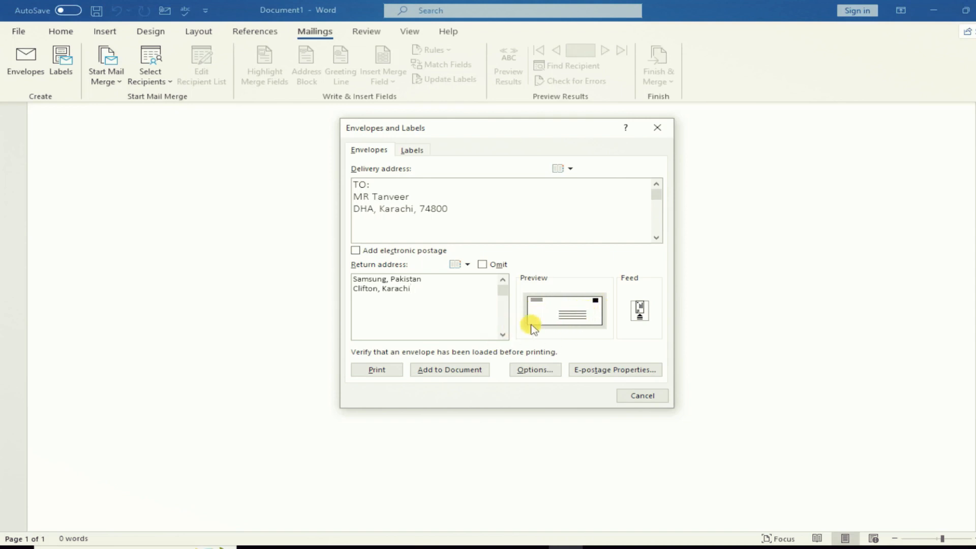
pyautogui.click(462, 371)
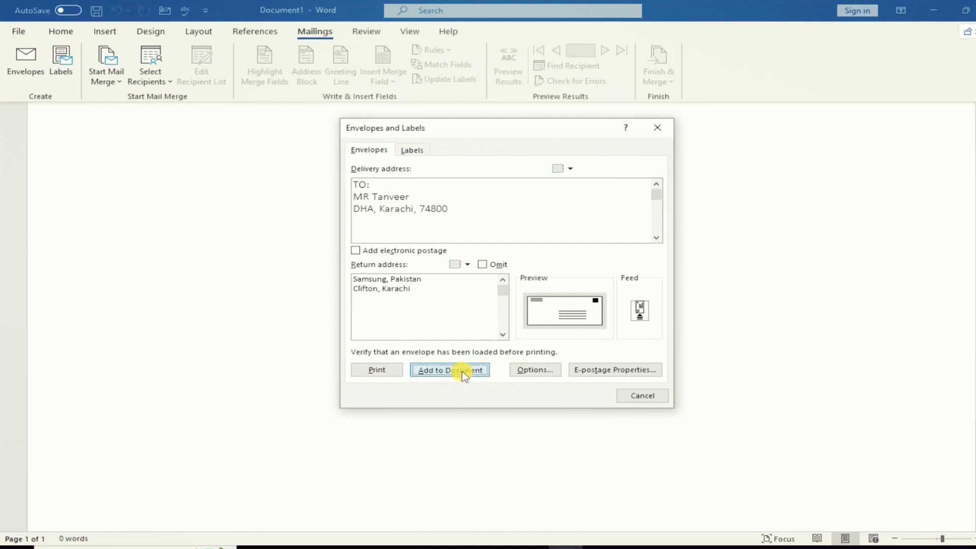
# - Keep the return address as default, check the envelope page, and reopen then close Envelopes
pyautogui.click(470, 315)
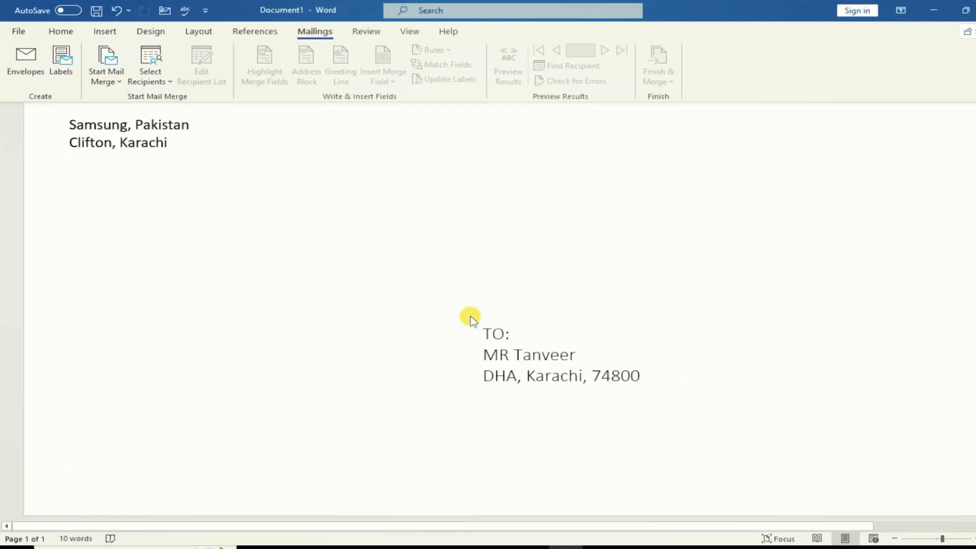
pyautogui.scroll(-3, 472, 305)
pyautogui.scroll(-3, 472, 305)
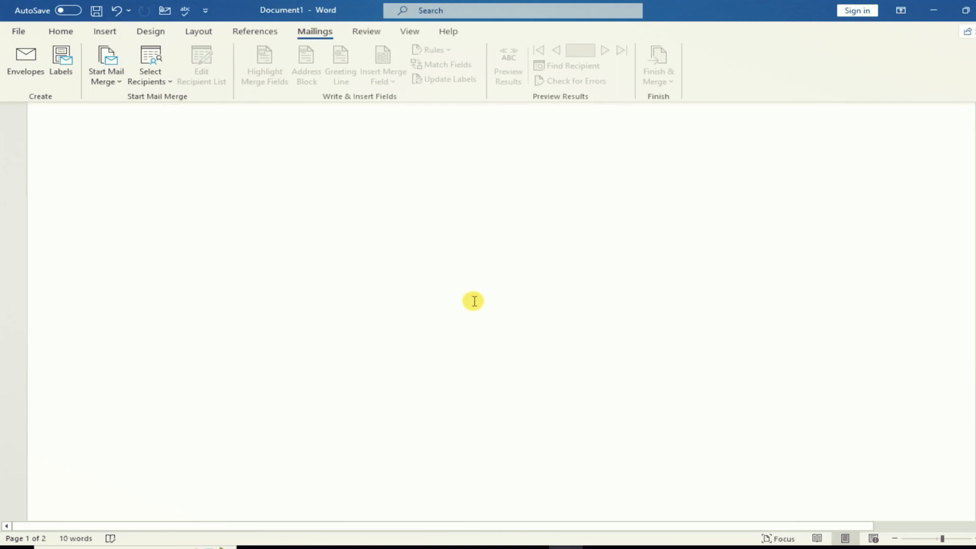
pyautogui.scroll(6, 472, 305)
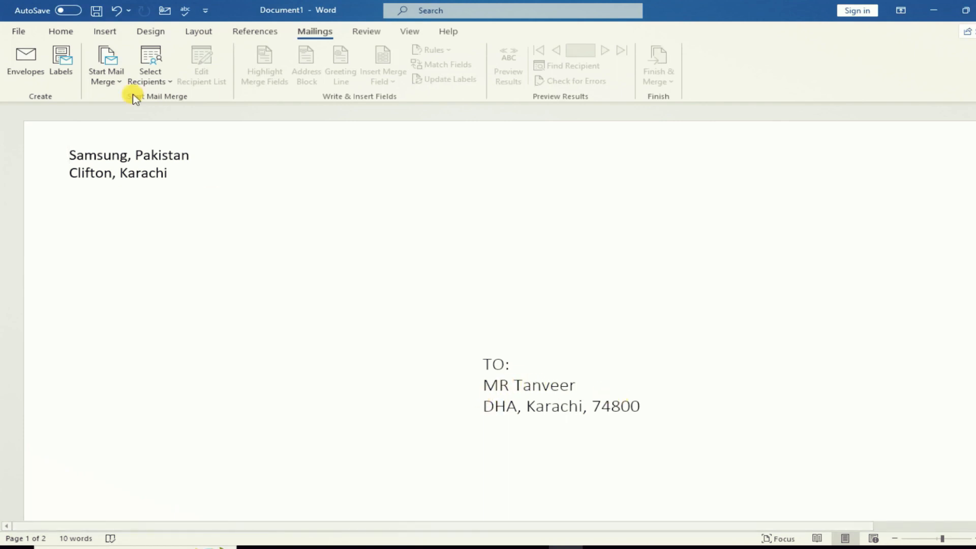
pyautogui.click(34, 74)
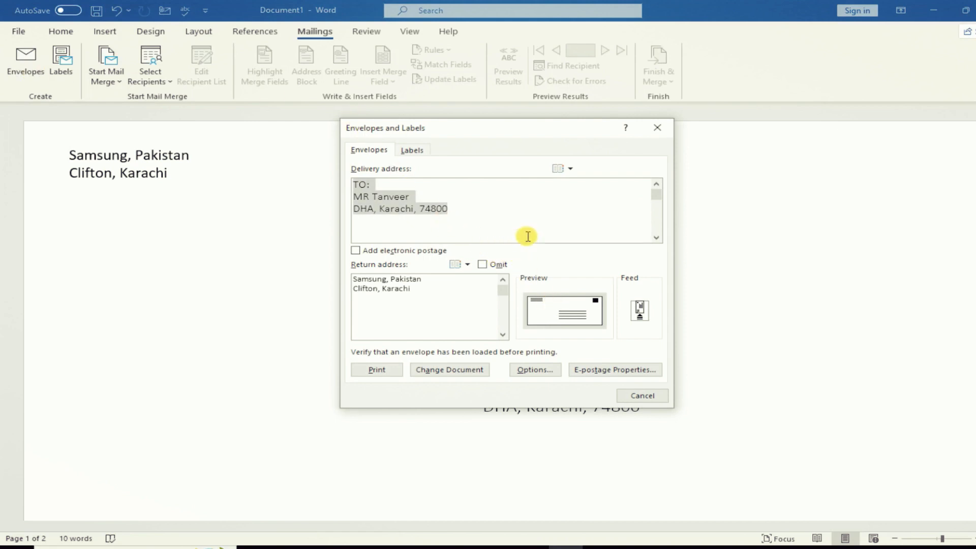
pyautogui.click(643, 394)
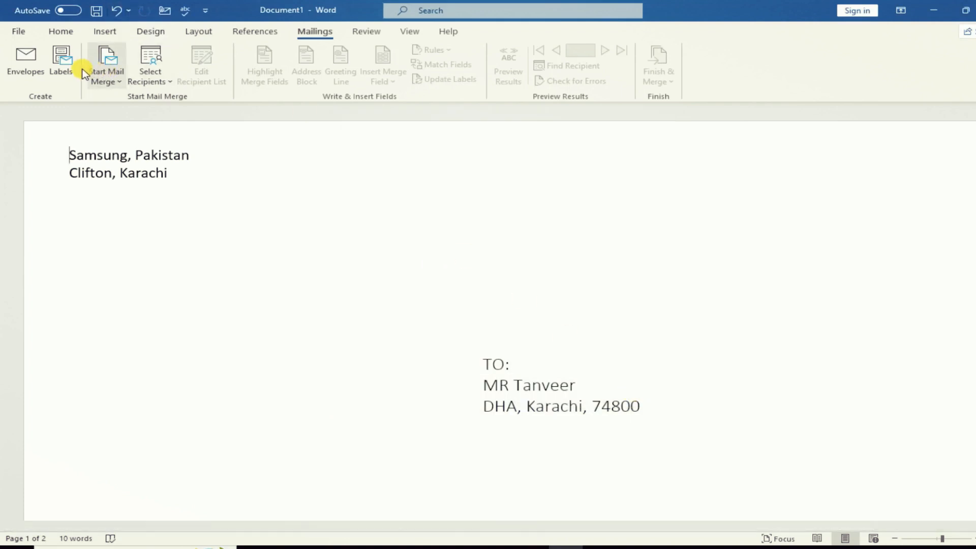
# - Create a new Labels2 document filled with labels repeating the TO: delivery address
pyautogui.click(66, 66)
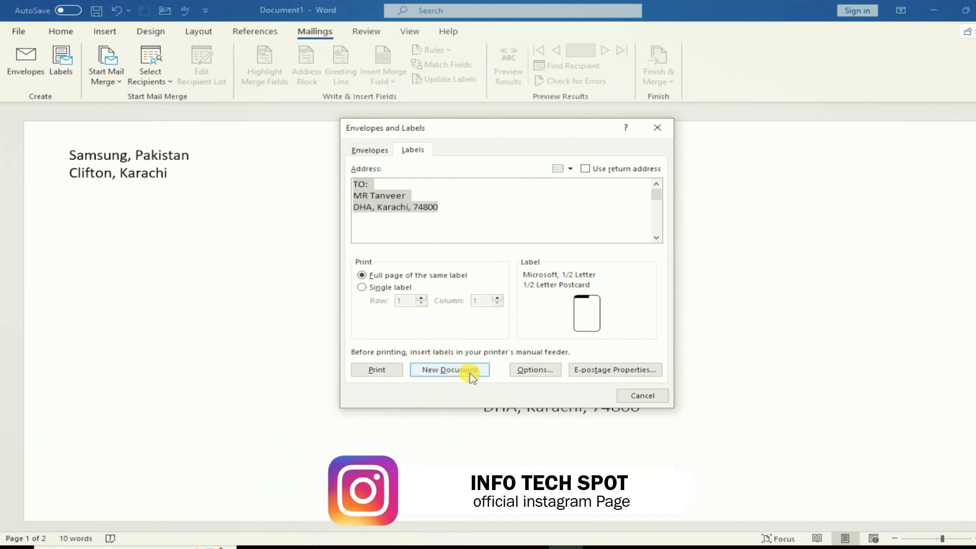
pyautogui.click(450, 370)
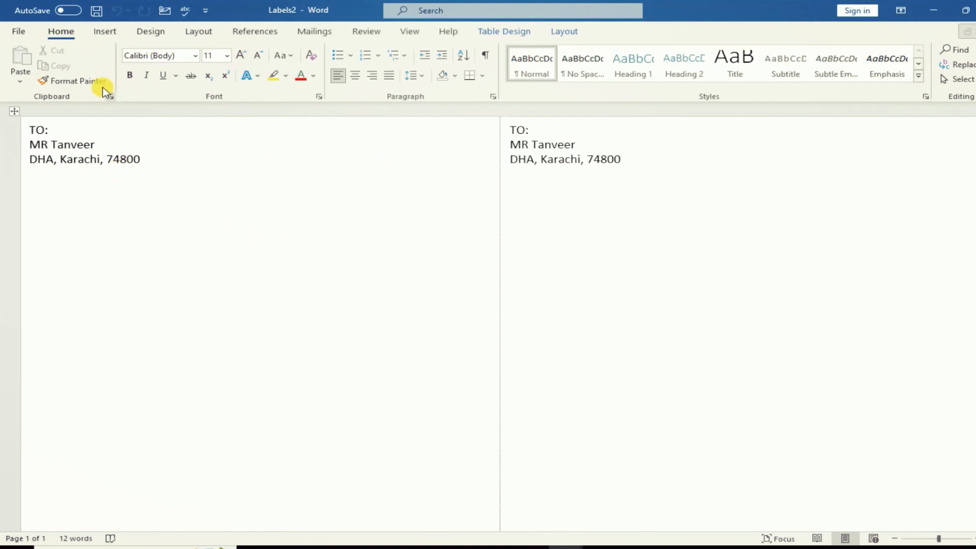
# - In Labels2, open the Start Mail Merge document-type list on the Mailings tab
pyautogui.click(315, 32)
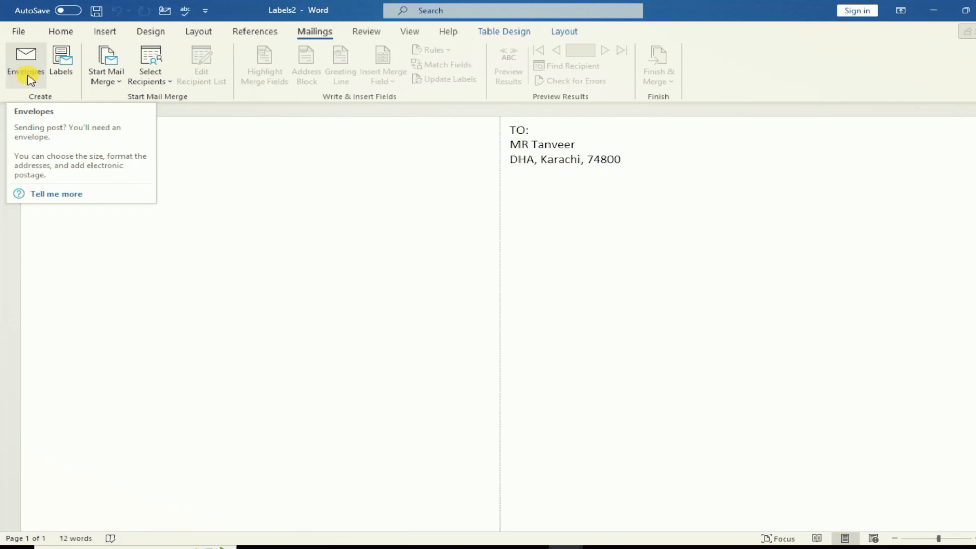
pyautogui.click(120, 88)
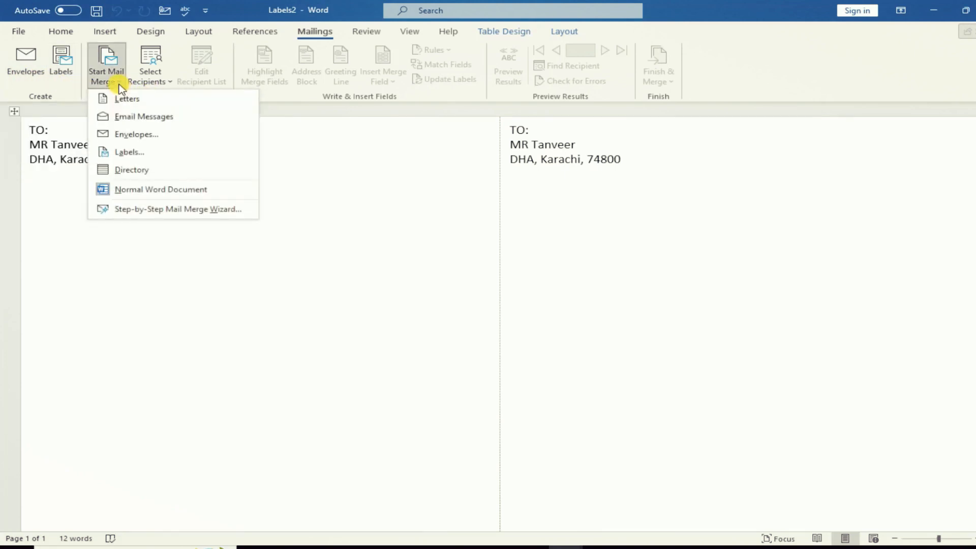
# - Pick Labels and cancel Label Options, then open Start Mail Merge's list in blank Document4
pyautogui.click(154, 154)
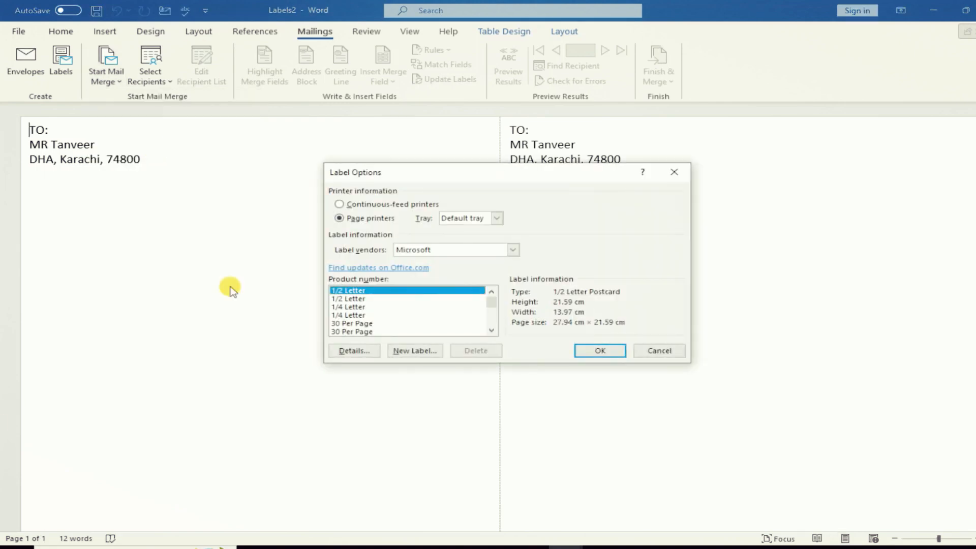
pyautogui.click(659, 351)
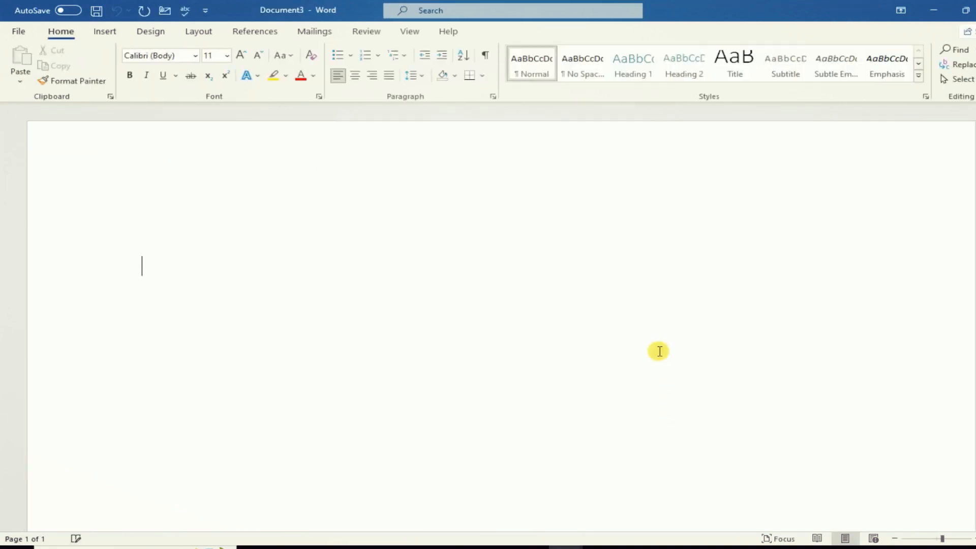
pyautogui.click(314, 31)
pyautogui.click(113, 81)
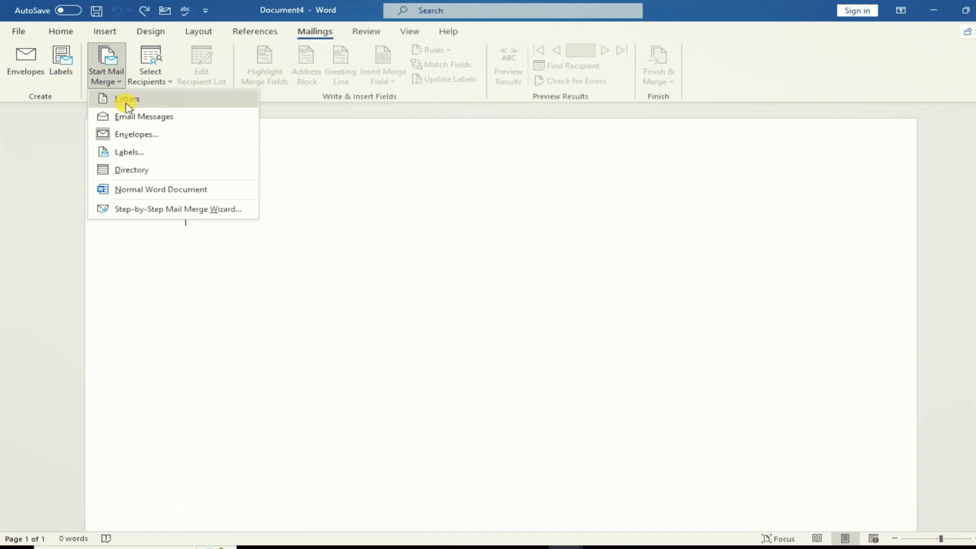
# - Make Document4 a merge envelope with default options and place the cursor in the delivery area
pyautogui.click(135, 135)
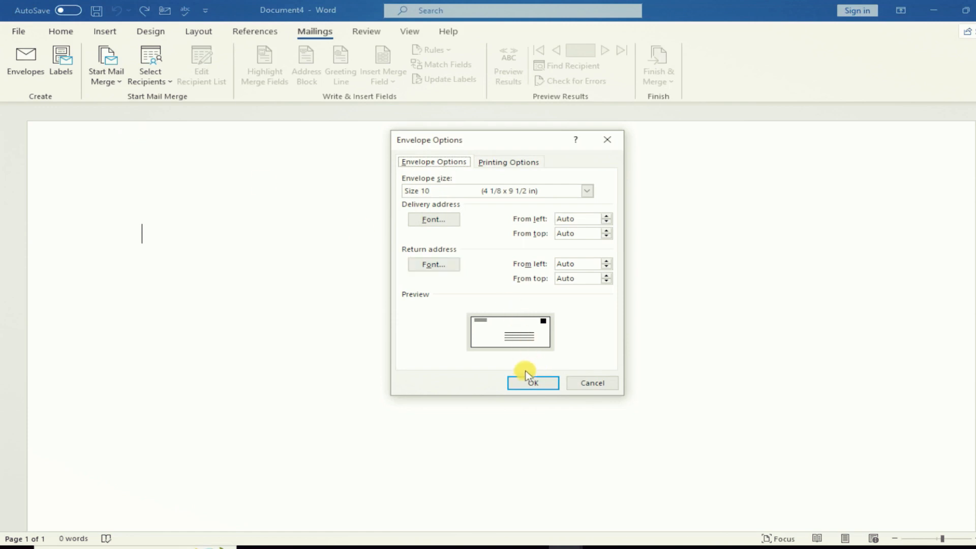
pyautogui.click(528, 384)
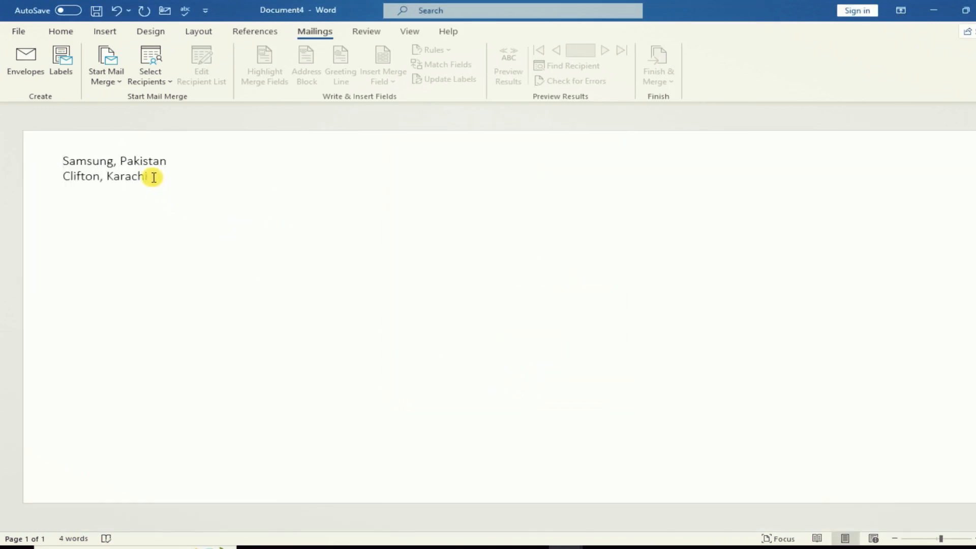
pyautogui.moveTo(153, 177); pyautogui.dragTo(60, 161)
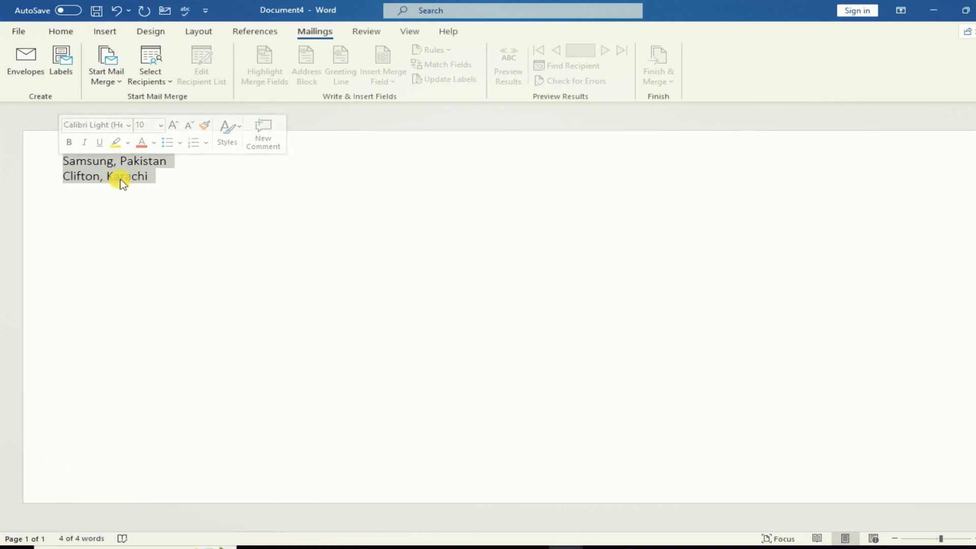
pyautogui.press('Right')
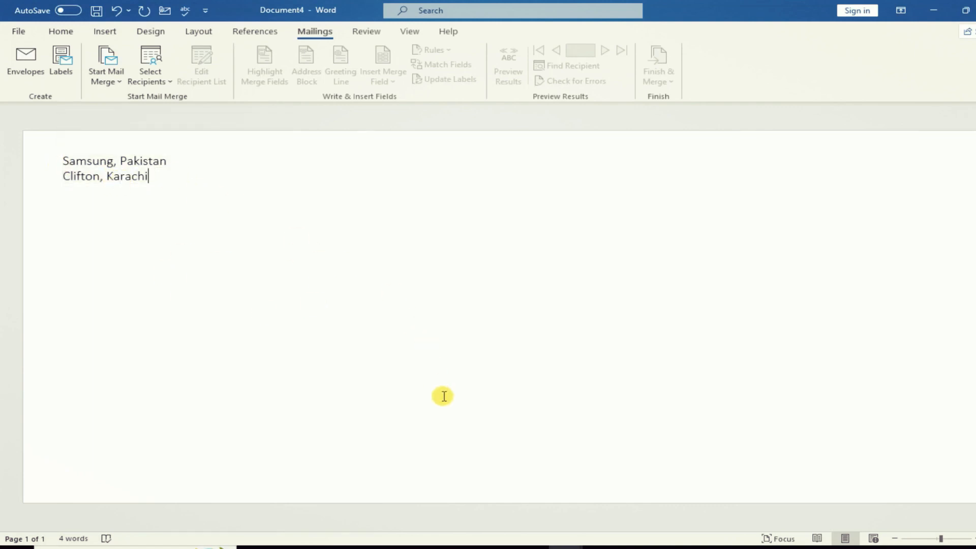
pyautogui.click(443, 396)
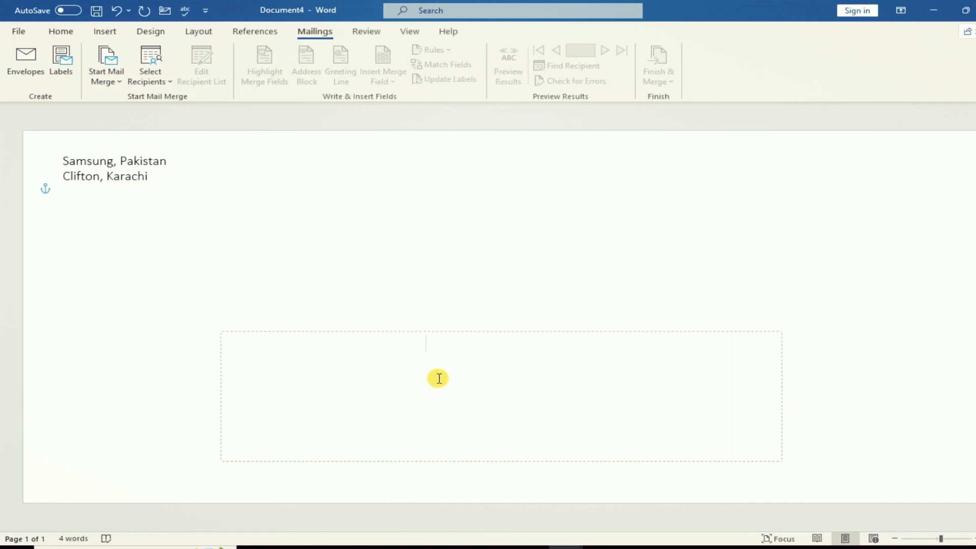
# - Start a new list via Select Recipients > Type a New List and open Customise Columns
pyautogui.click(168, 86)
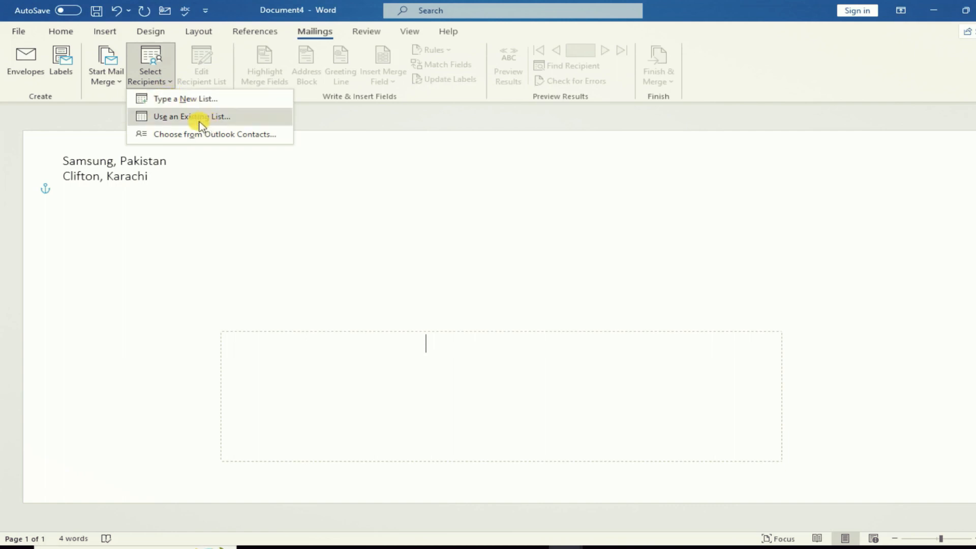
pyautogui.click(166, 100)
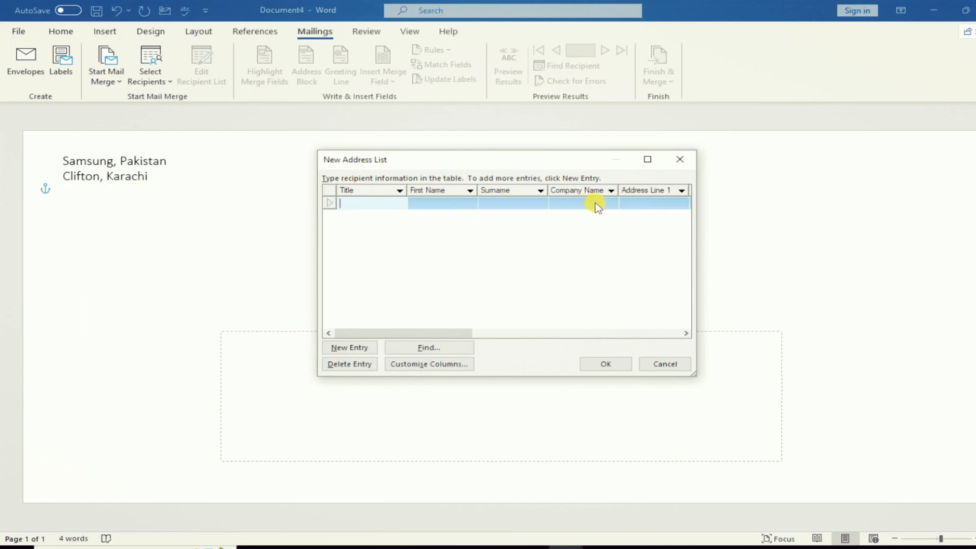
pyautogui.moveTo(462, 333)
pyautogui.mouseDown()
pyautogui.moveTo(611, 335)
pyautogui.moveTo(446, 326)
pyautogui.mouseUp()
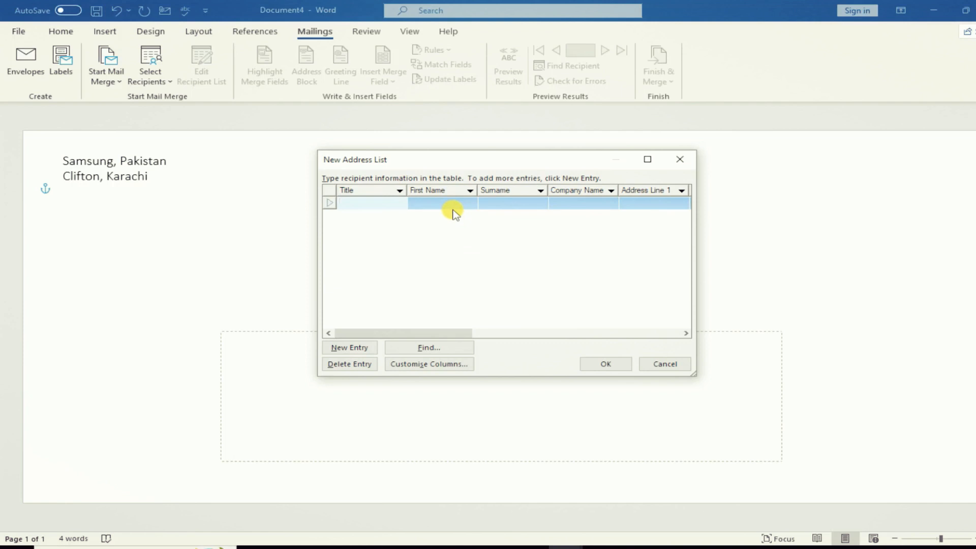
pyautogui.moveTo(446, 332); pyautogui.dragTo(513, 332)
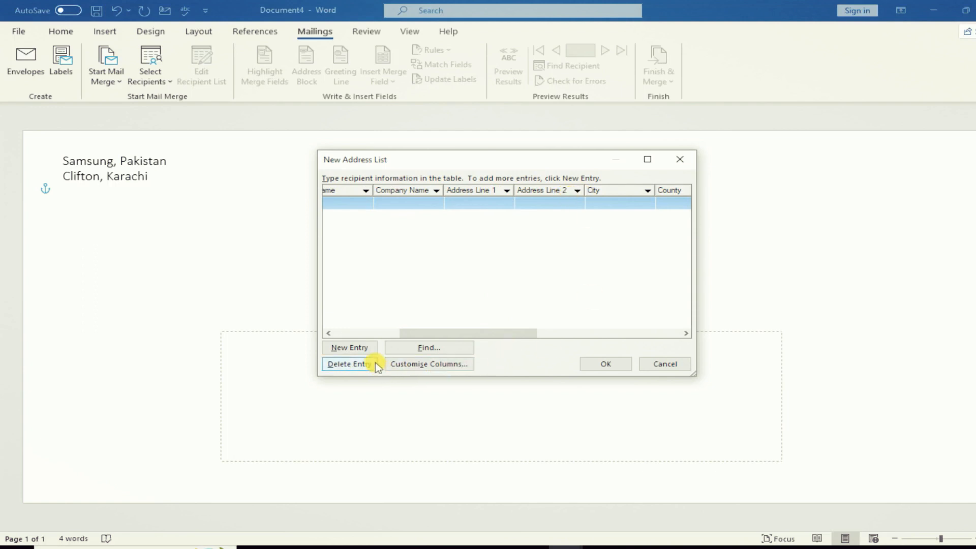
pyautogui.click(417, 364)
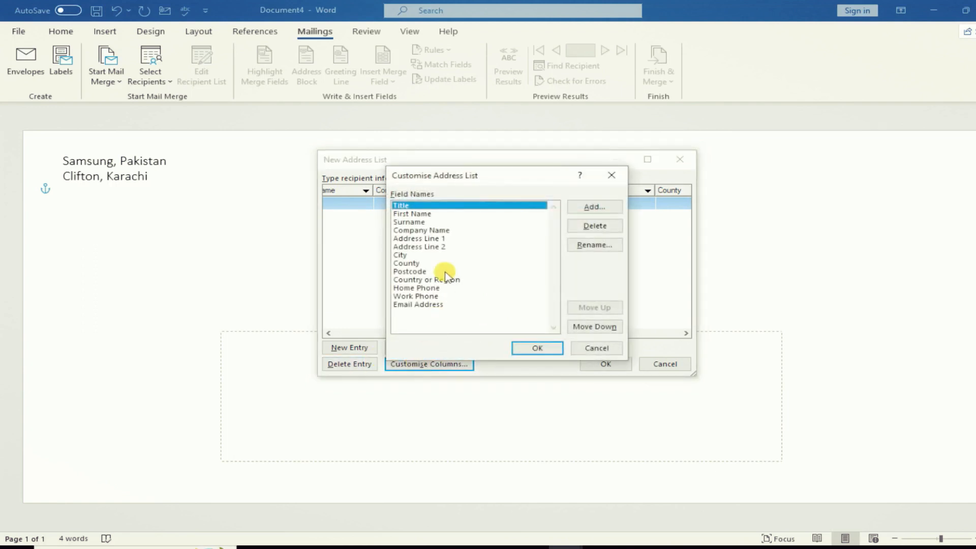
# - Delete the Title, Address Line 2, Country or Region, Home Phone and Work Phone fields
pyautogui.click(594, 226)
pyautogui.click(496, 314)
pyautogui.click(510, 238)
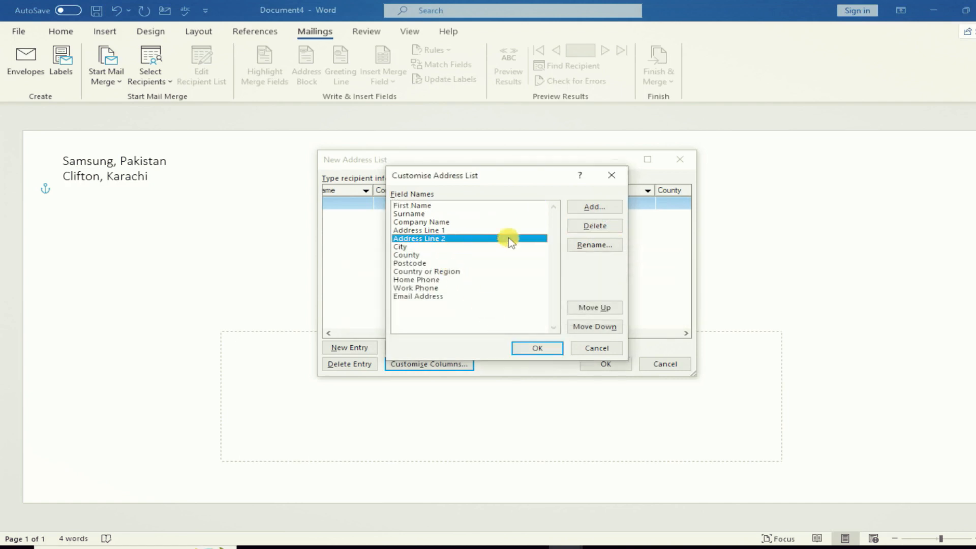
pyautogui.click(594, 225)
pyautogui.click(485, 315)
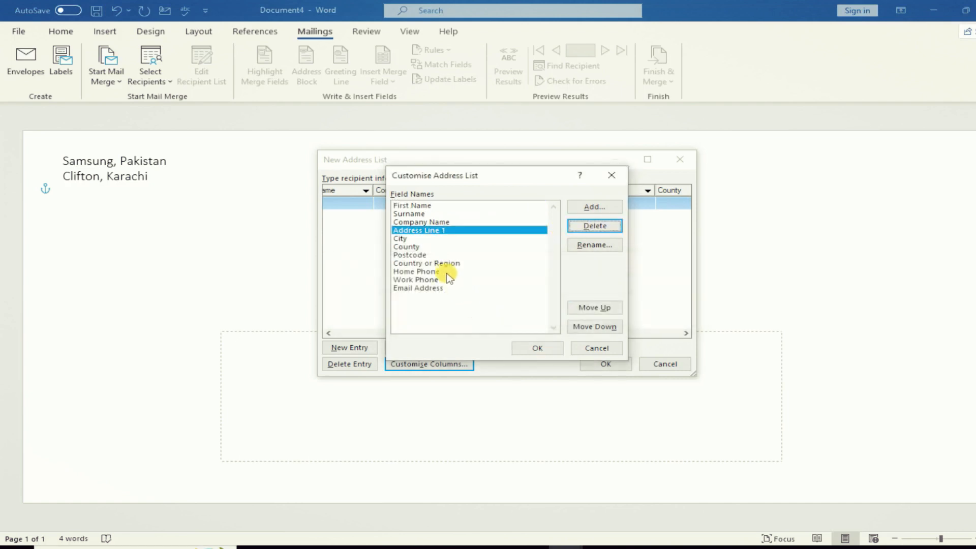
pyautogui.click(429, 263)
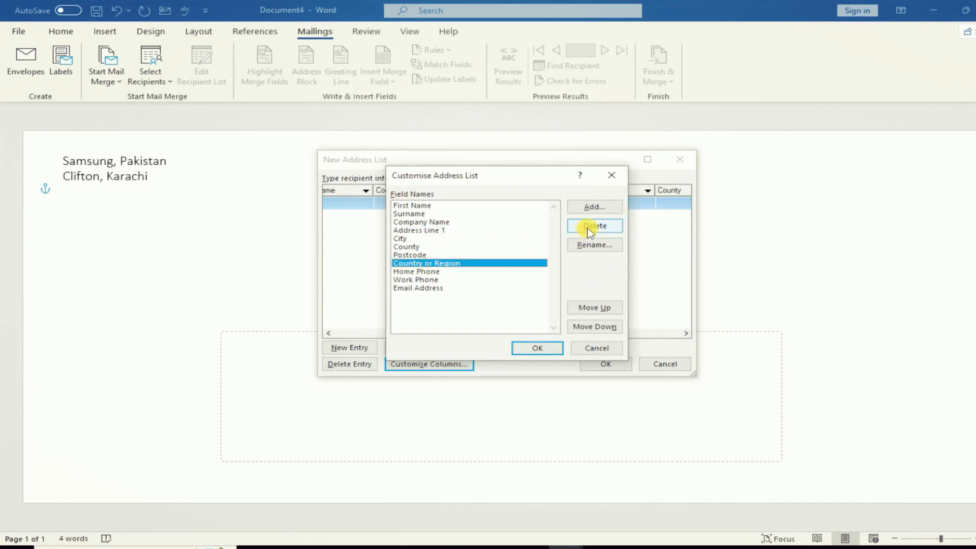
pyautogui.click(590, 230)
pyautogui.click(475, 316)
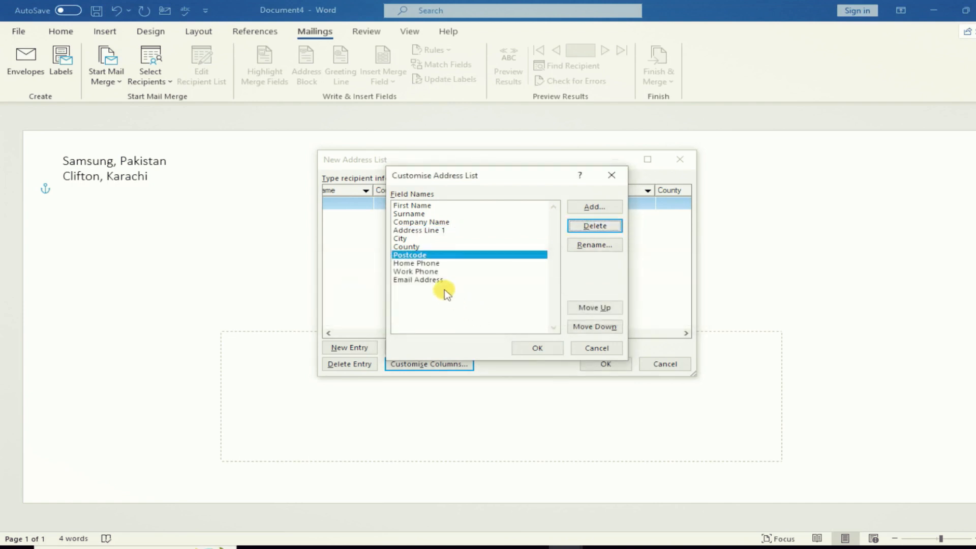
pyautogui.click(427, 263)
pyautogui.click(595, 226)
pyautogui.click(481, 313)
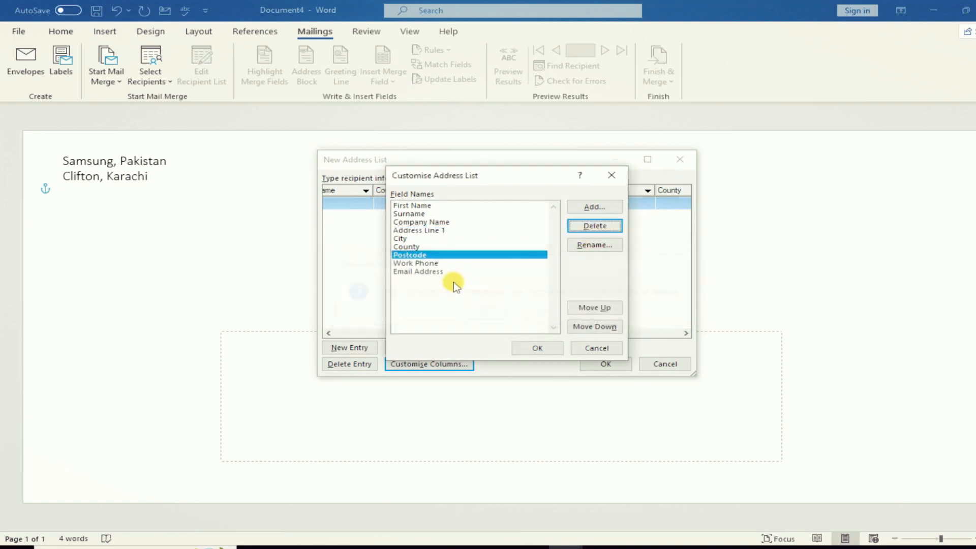
pyautogui.click(428, 263)
pyautogui.click(588, 226)
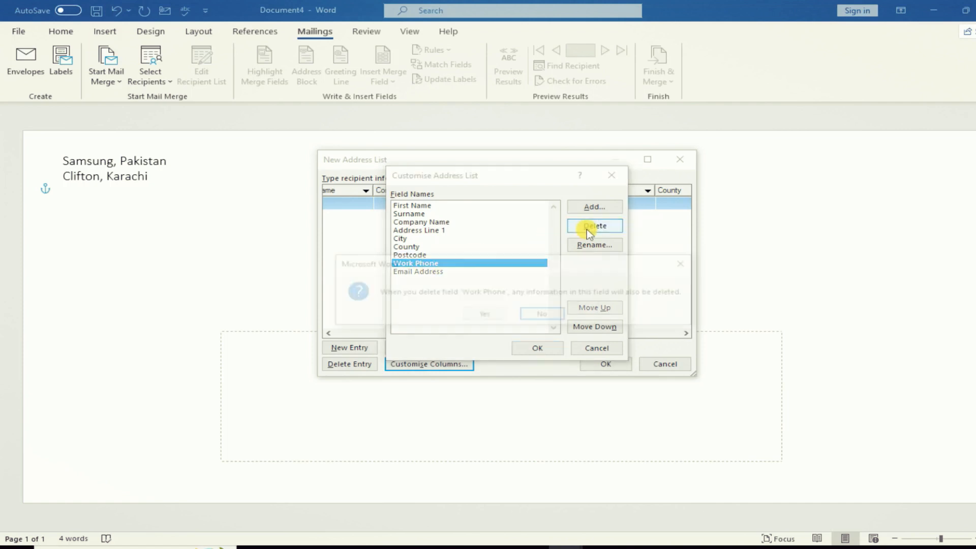
pyautogui.click(485, 311)
# - Delete the Email Address, County, Company Name and Surname fields
pyautogui.click(432, 264)
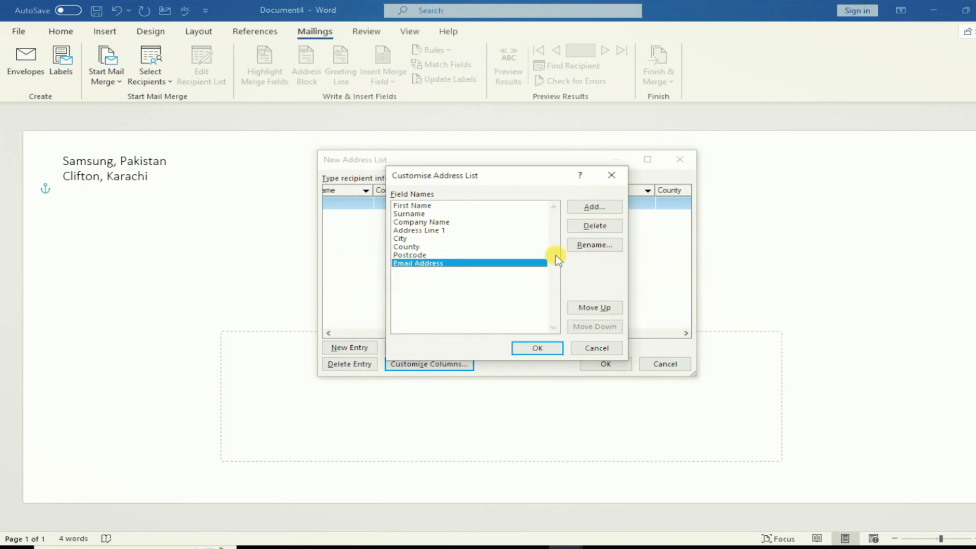
pyautogui.click(603, 227)
pyautogui.click(490, 313)
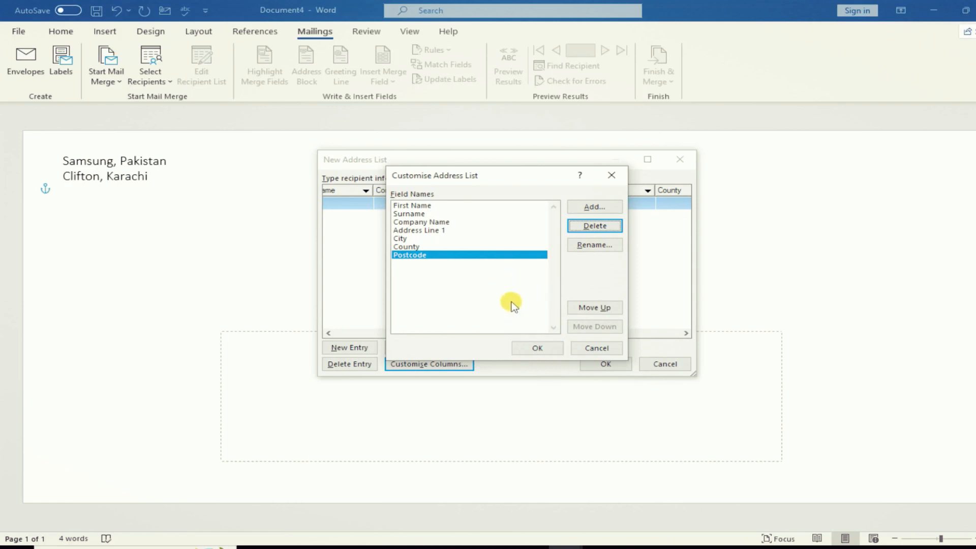
pyautogui.click(429, 247)
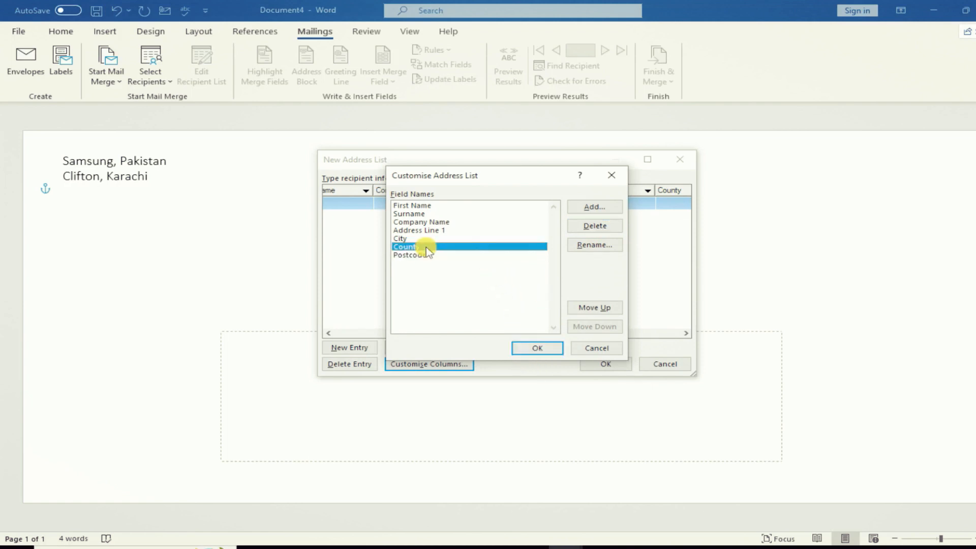
pyautogui.click(602, 229)
pyautogui.click(483, 314)
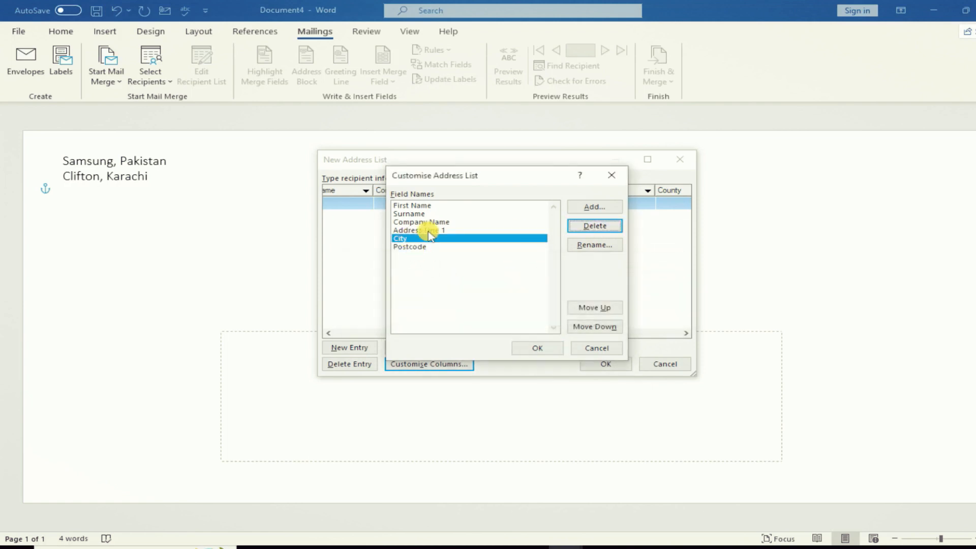
pyautogui.click(455, 224)
pyautogui.click(594, 226)
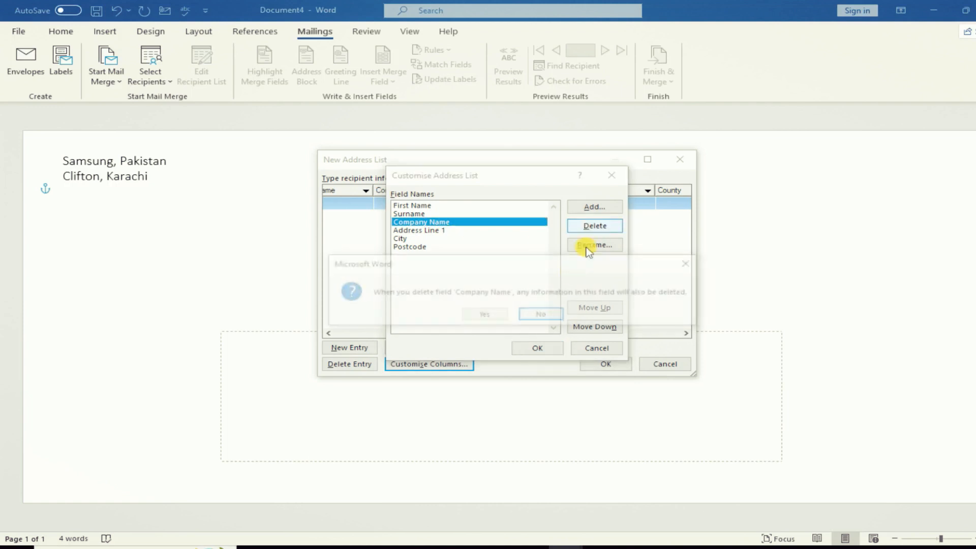
pyautogui.click(491, 314)
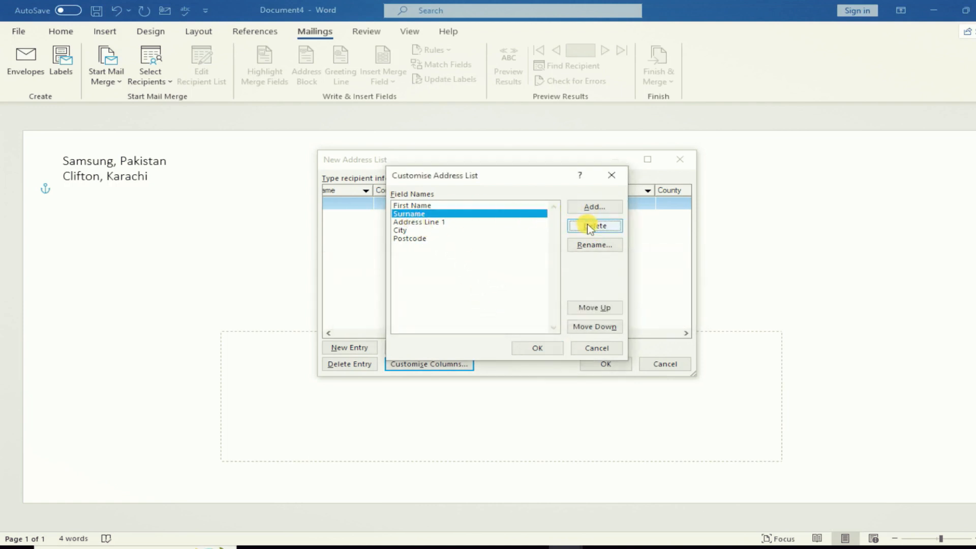
pyautogui.click(589, 225)
pyautogui.click(482, 315)
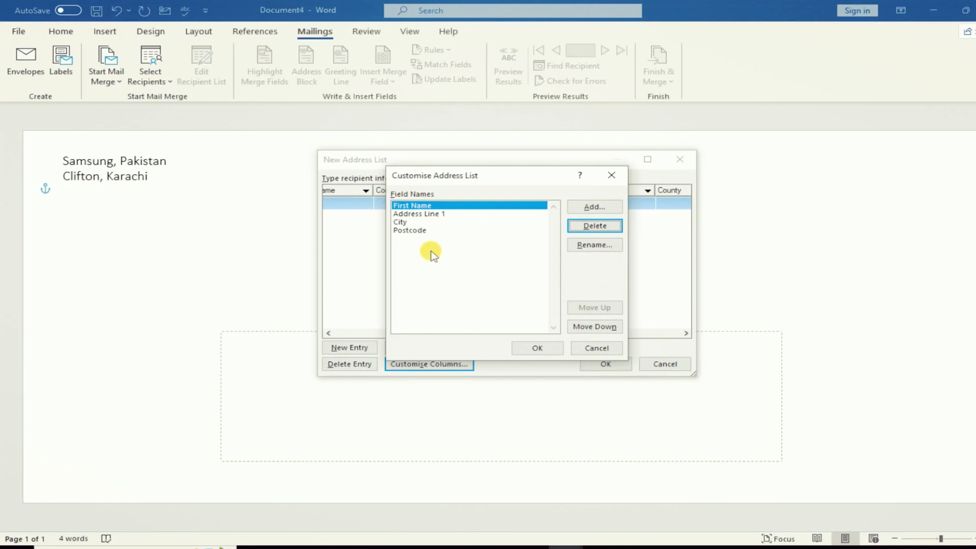
# - Open and cancel the Add field and Rename Address Line 1 prompts without changes
pyautogui.click(592, 206)
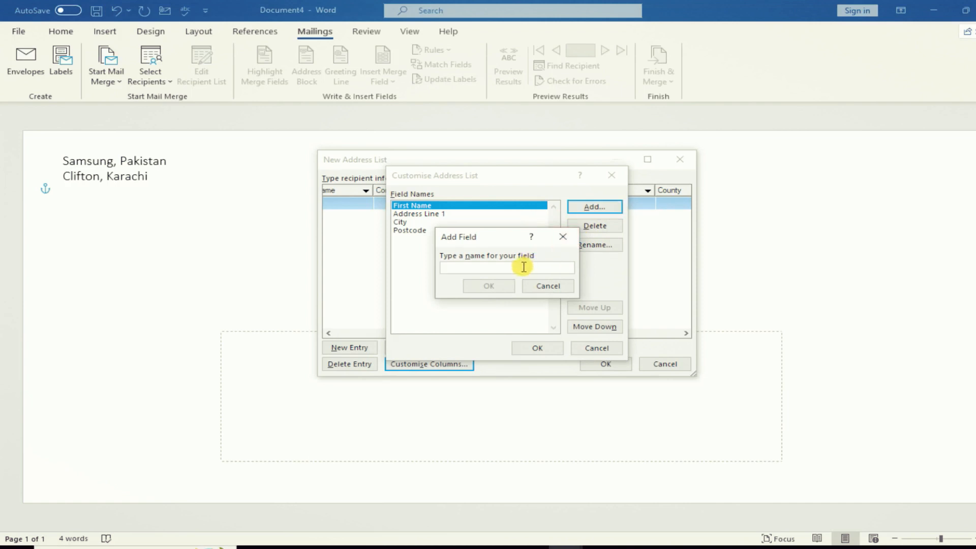
pyautogui.click(536, 286)
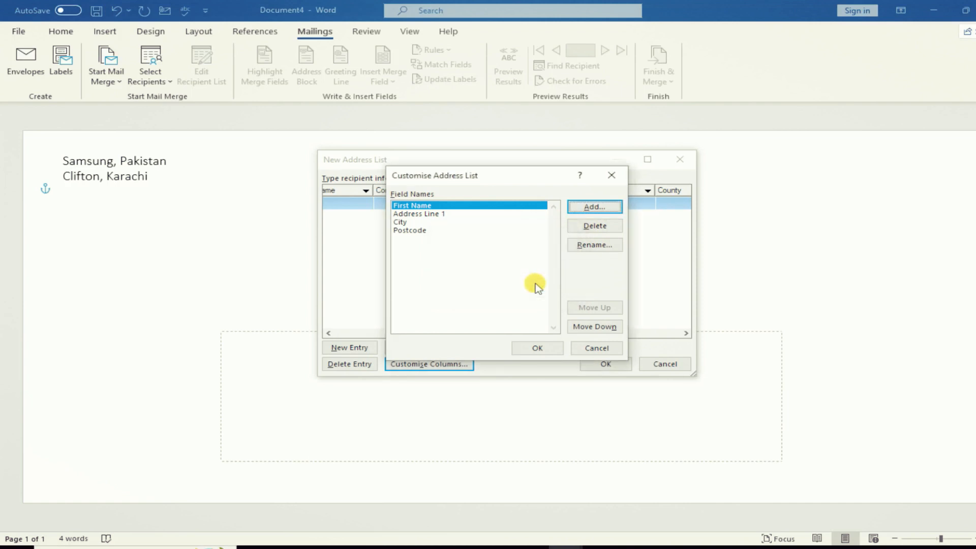
pyautogui.click(472, 214)
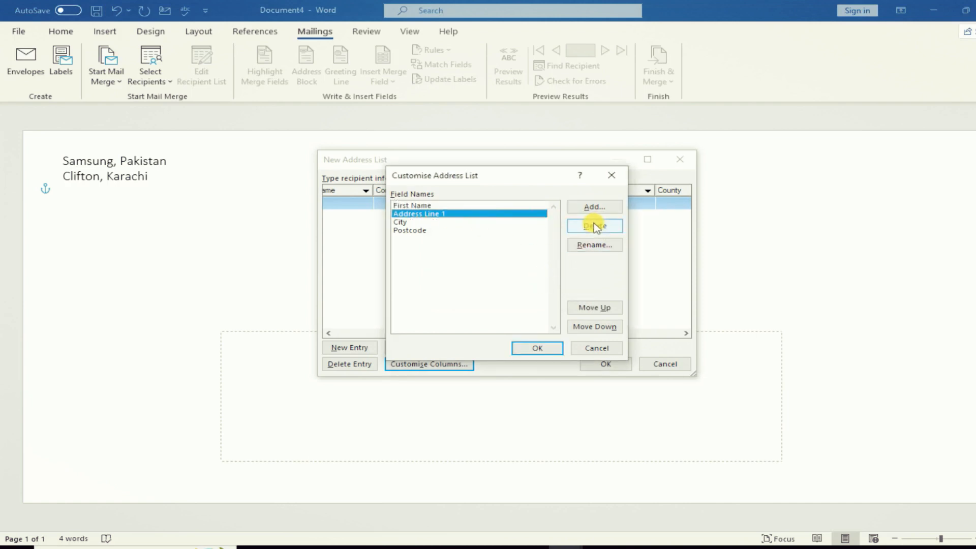
pyautogui.click(578, 246)
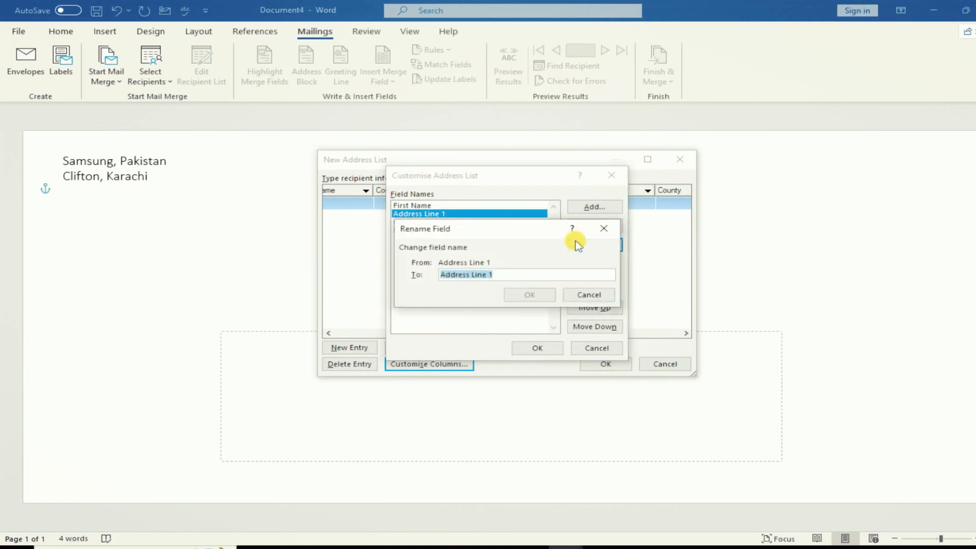
pyautogui.click(581, 292)
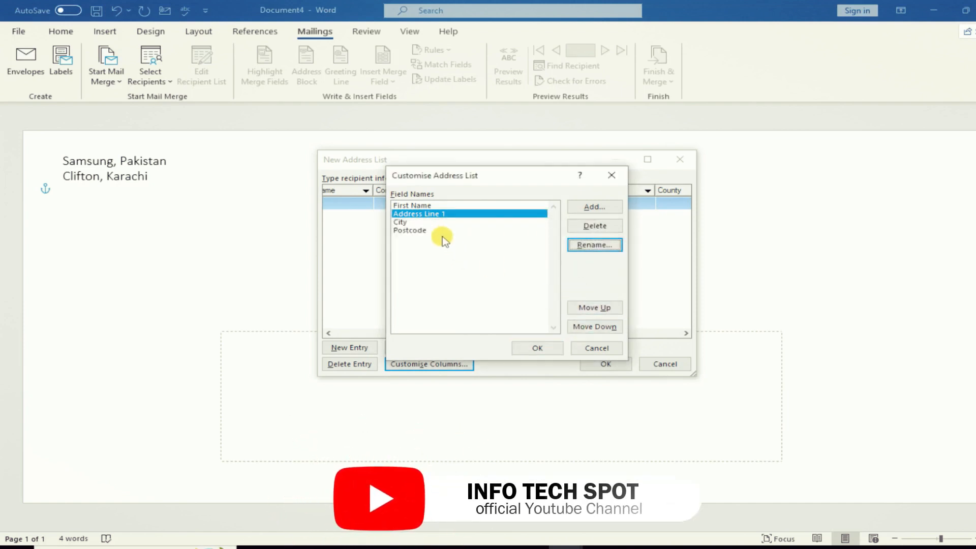
# - Move City above Address Line 1 and back, then apply the four-column list
pyautogui.click(401, 222)
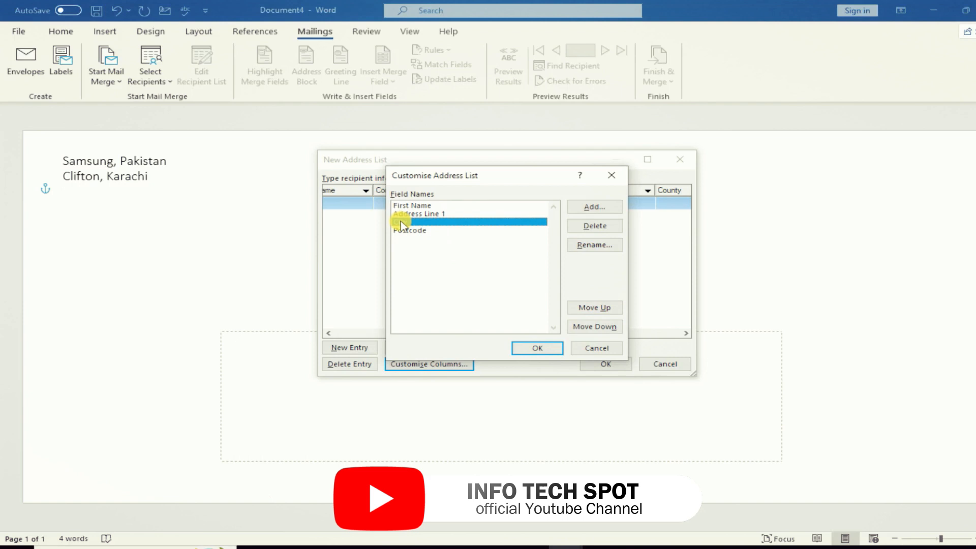
pyautogui.click(594, 308)
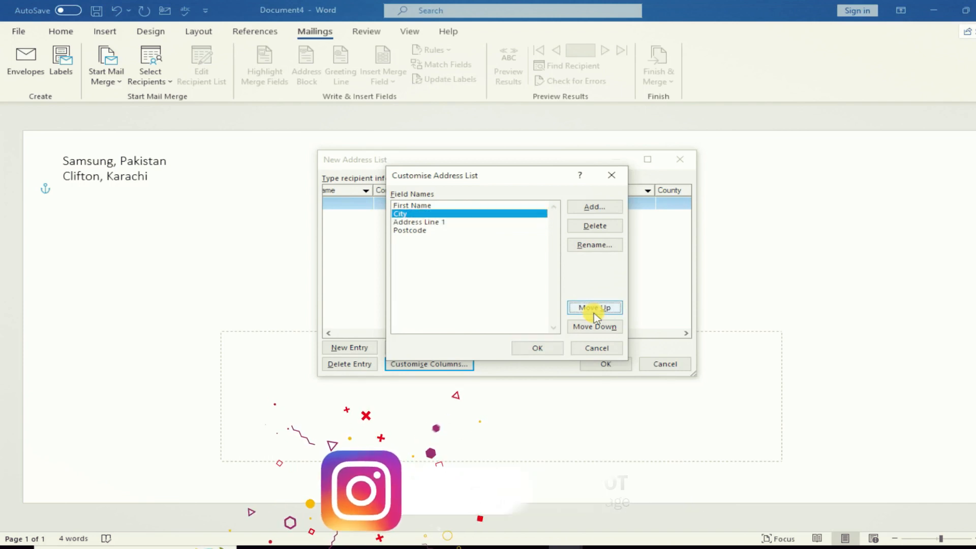
pyautogui.click(426, 222)
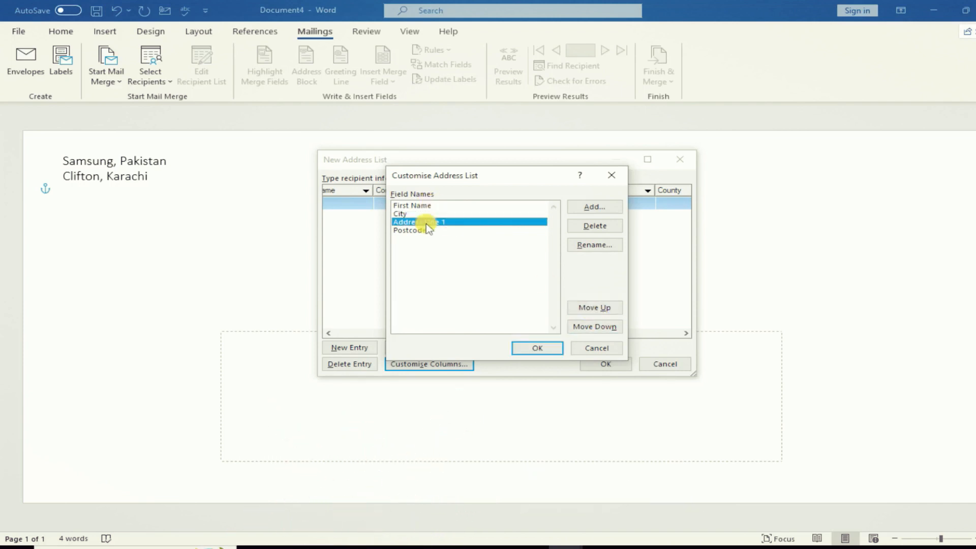
pyautogui.click(592, 307)
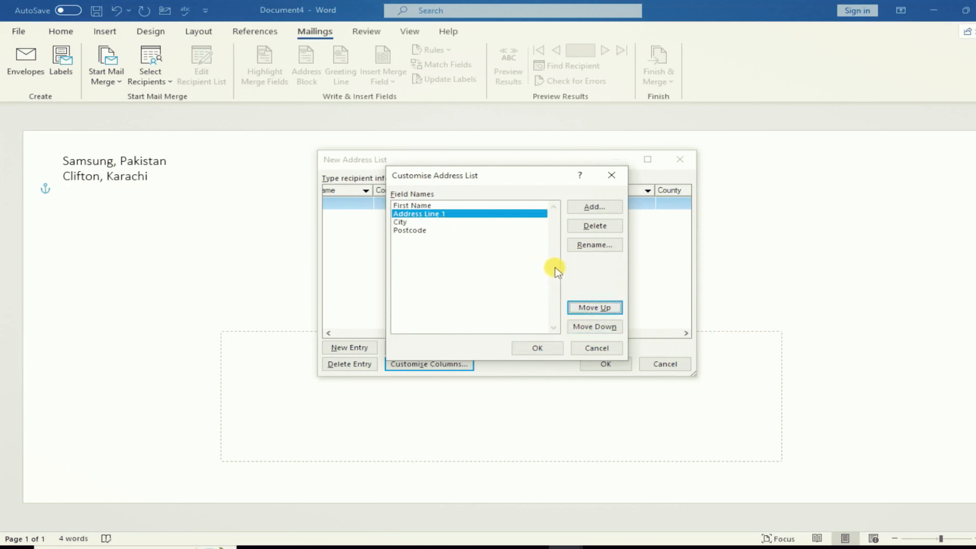
pyautogui.click(538, 348)
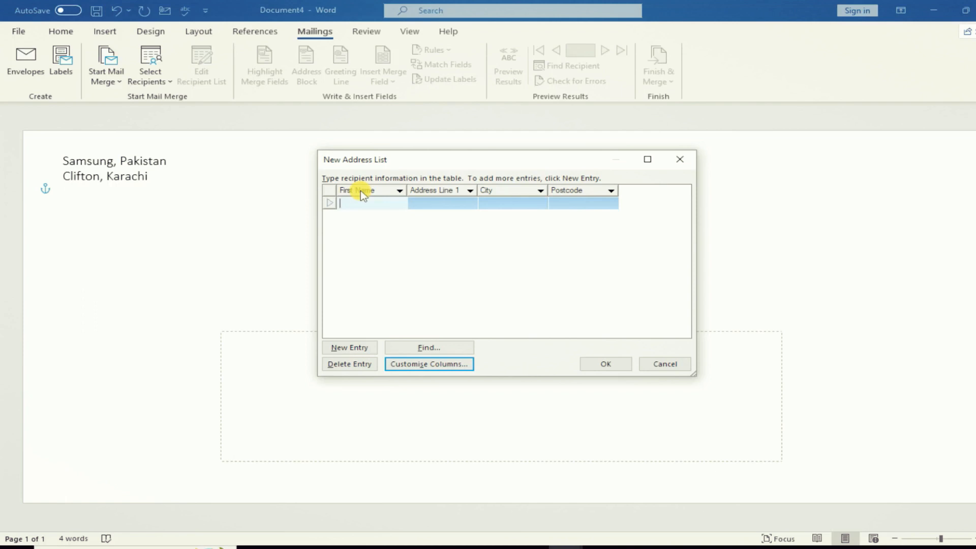
# - Fill in the first recipient's name, address line, city Karachi and postcode
pyautogui.write('Mr Tanveer')
pyautogui.press('Tab')
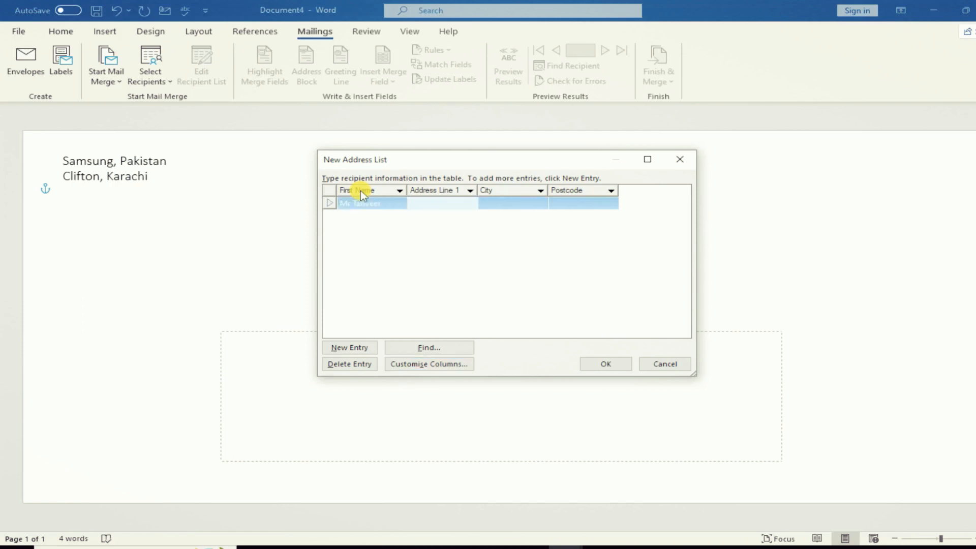
pyautogui.write('Dha Karachi')
pyautogui.press('Tab')
pyautogui.write('Karachi')
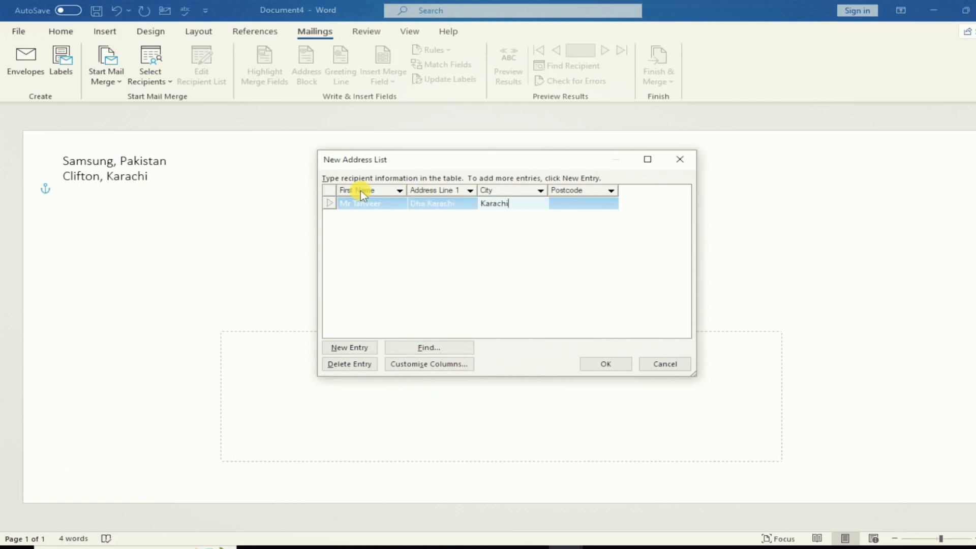
pyautogui.press('Tab')
pyautogui.write('74500')
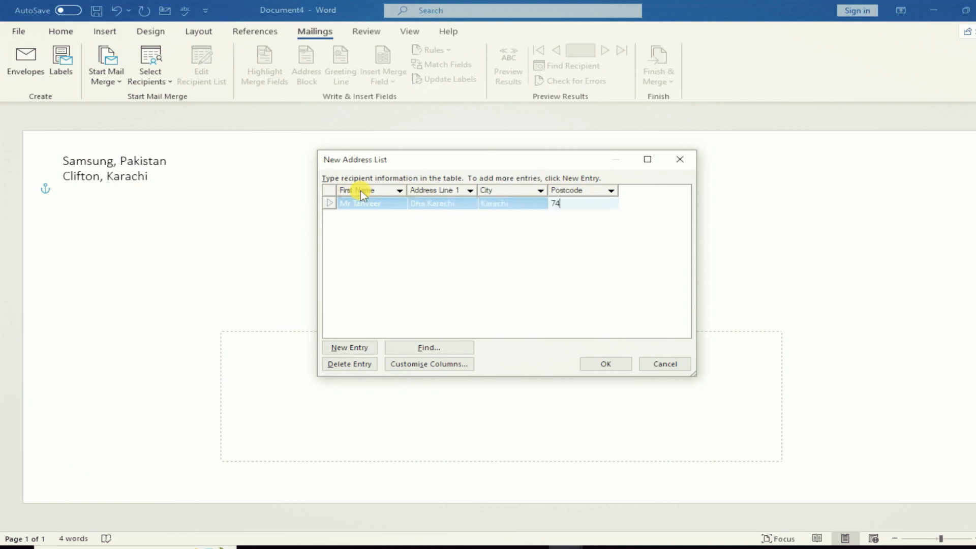
# - Add a second entry with that recipient's name, address line, city Karachi and postcode
pyautogui.click(352, 350)
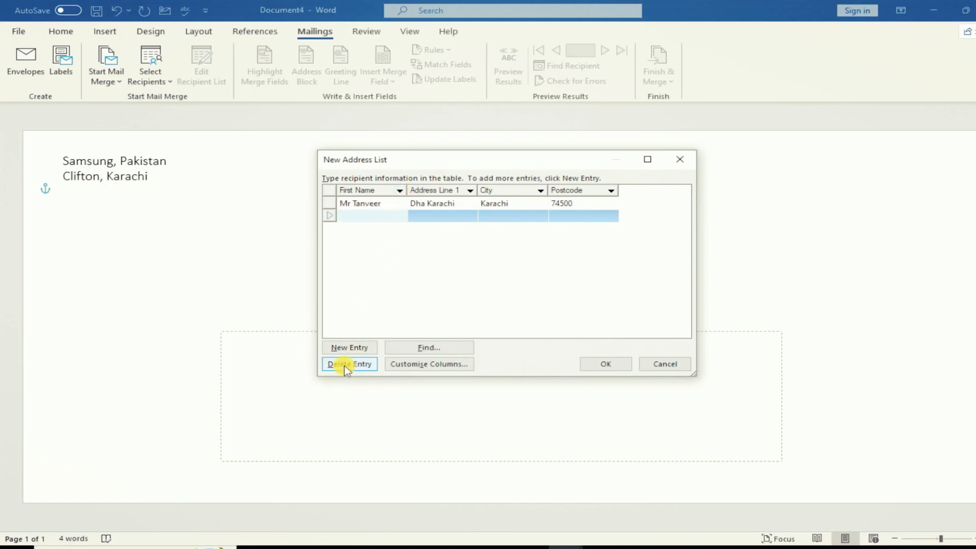
pyautogui.click(408, 366)
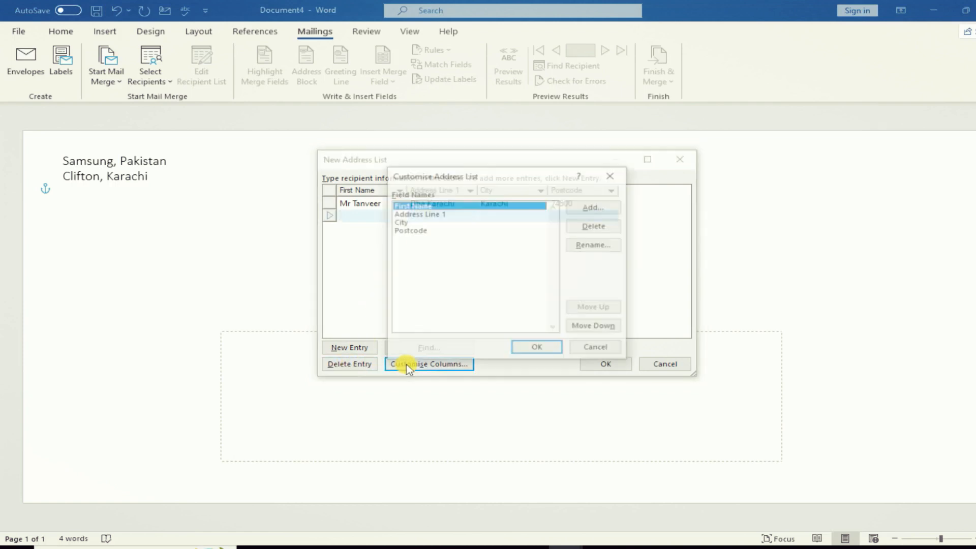
pyautogui.click(602, 345)
pyautogui.click(358, 216)
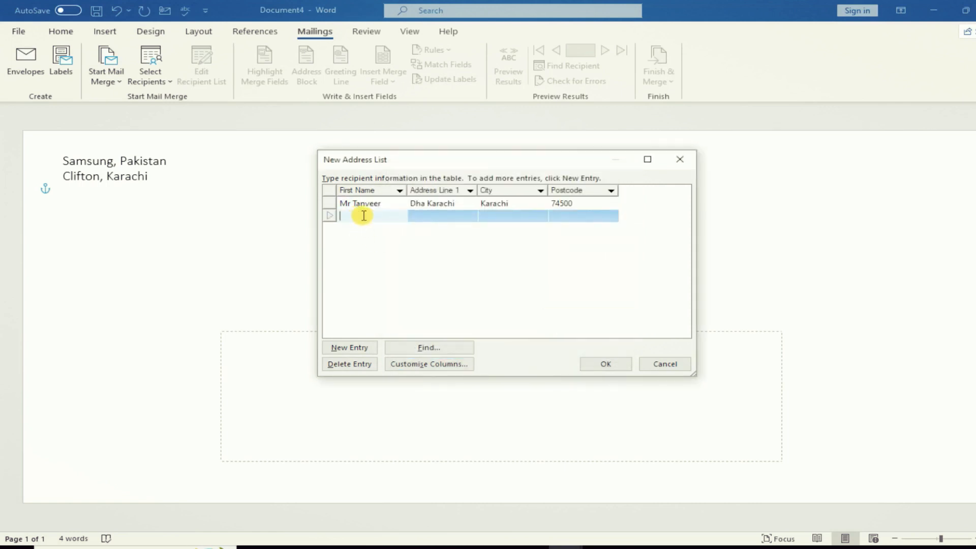
pyautogui.press('Tab')
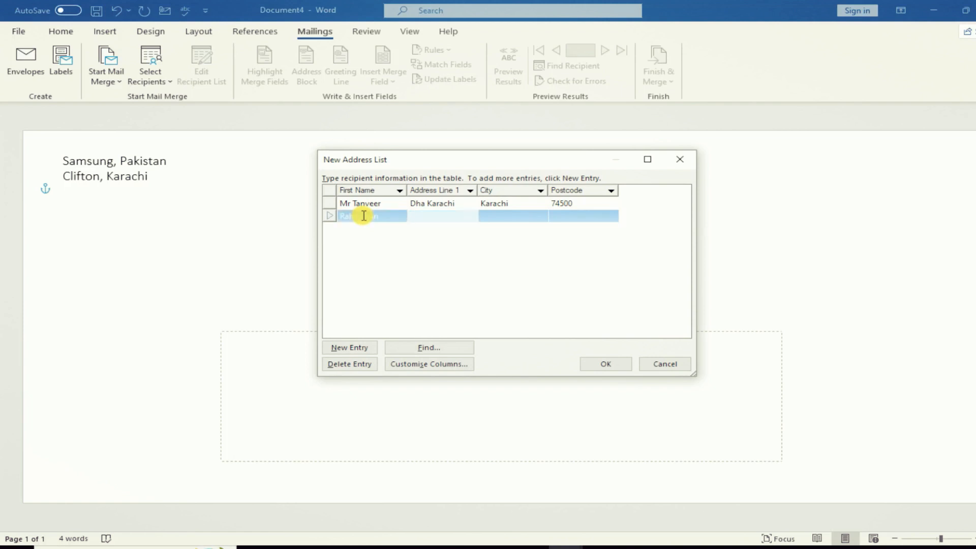
pyautogui.write('Johar')
pyautogui.press('Tab')
pyautogui.write('Karachi')
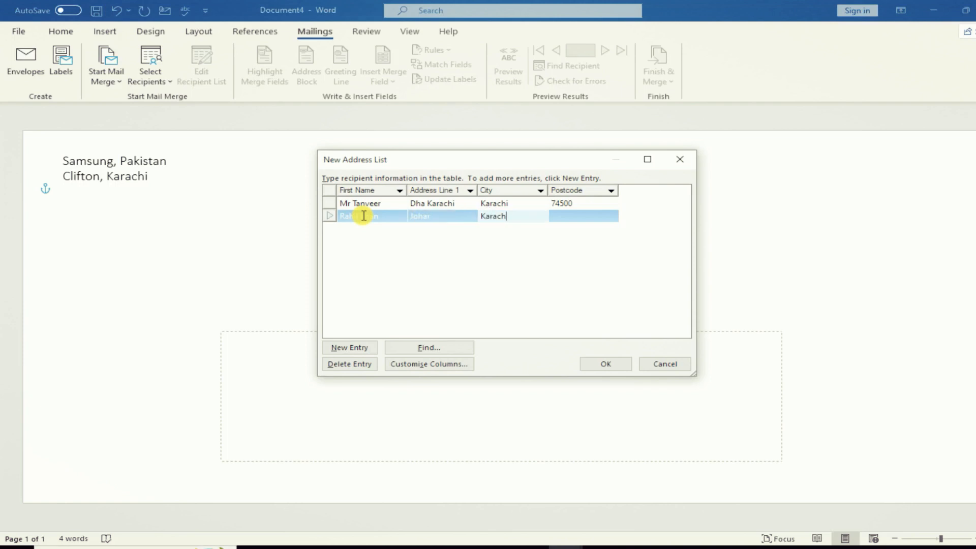
pyautogui.press('Tab')
pyautogui.write('74800')
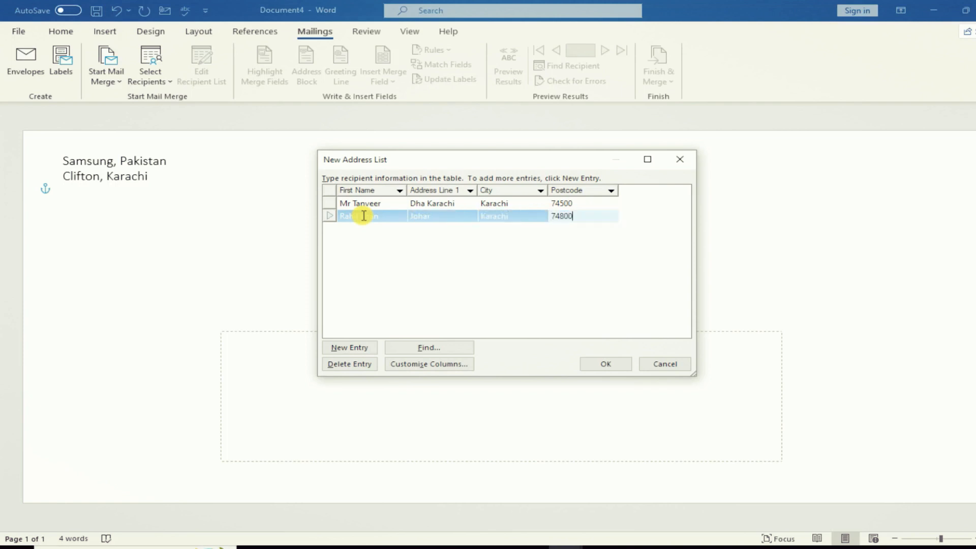
# - Confirm the two-entry address list and save it on the Desktop as 'Dealers Database'
pyautogui.click(594, 364)
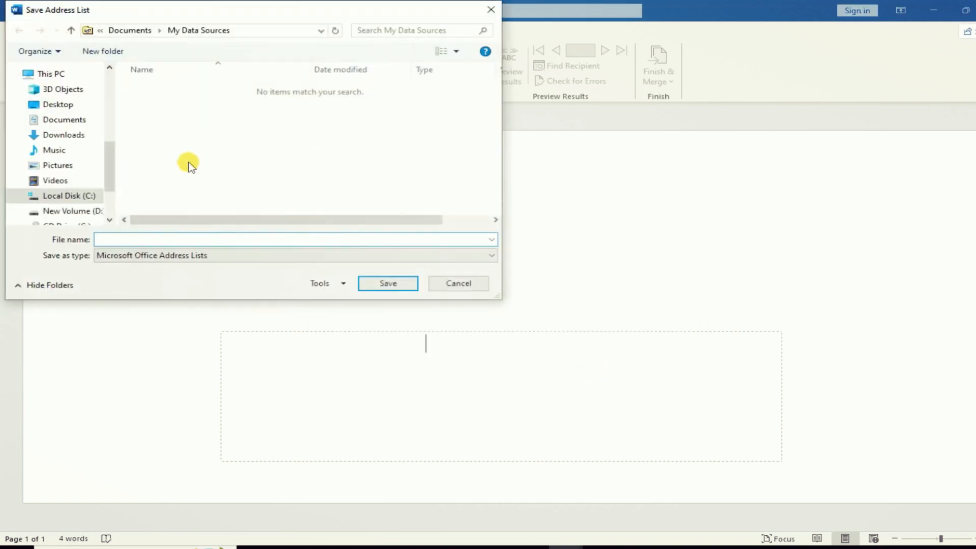
pyautogui.click(62, 105)
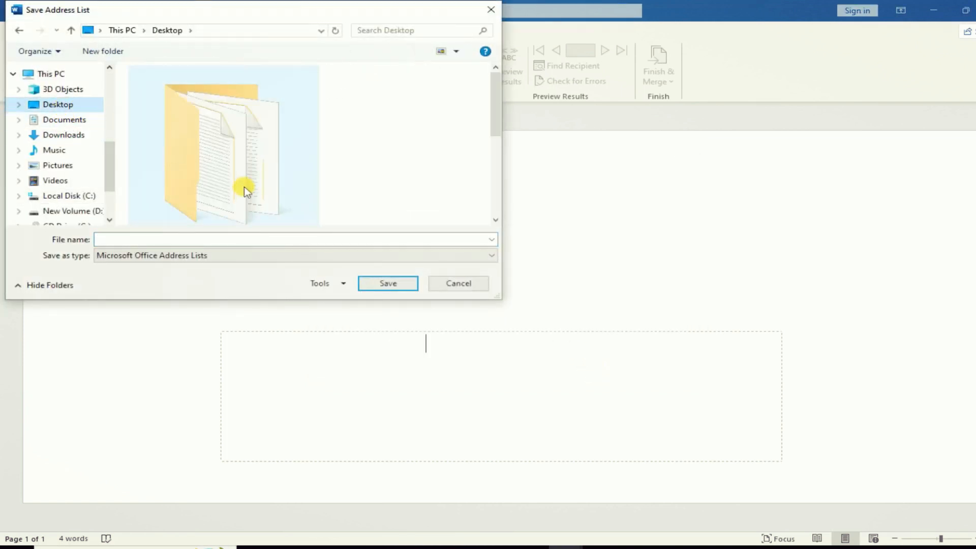
pyautogui.write('Dealers')
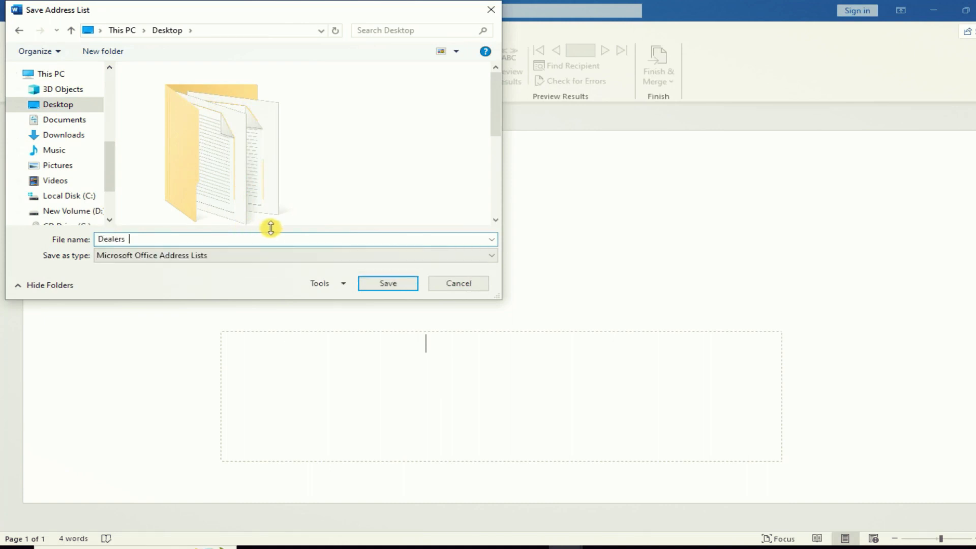
pyautogui.write(' Database')
pyautogui.click(389, 284)
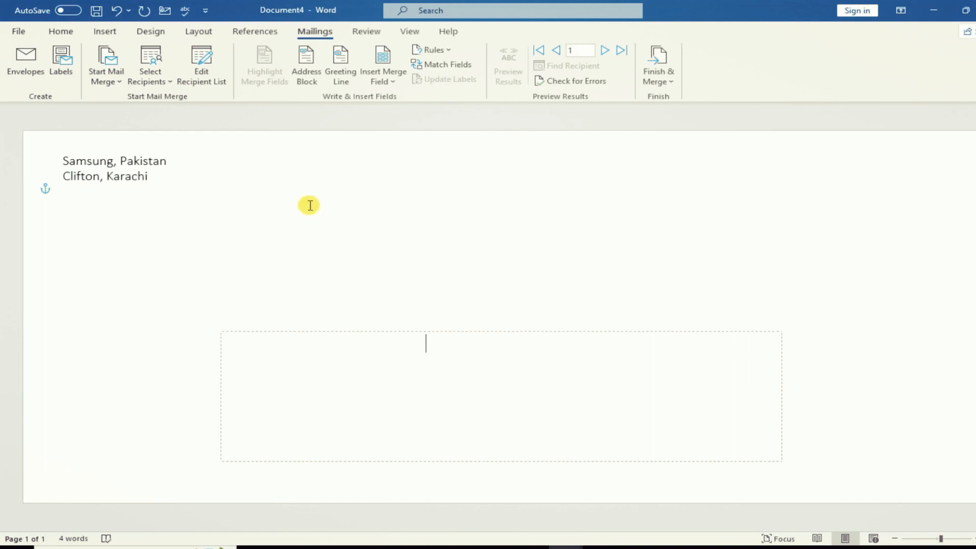
# - Use the existing Dealers Database file from the Desktop as the envelope's recipient list
pyautogui.click(396, 86)
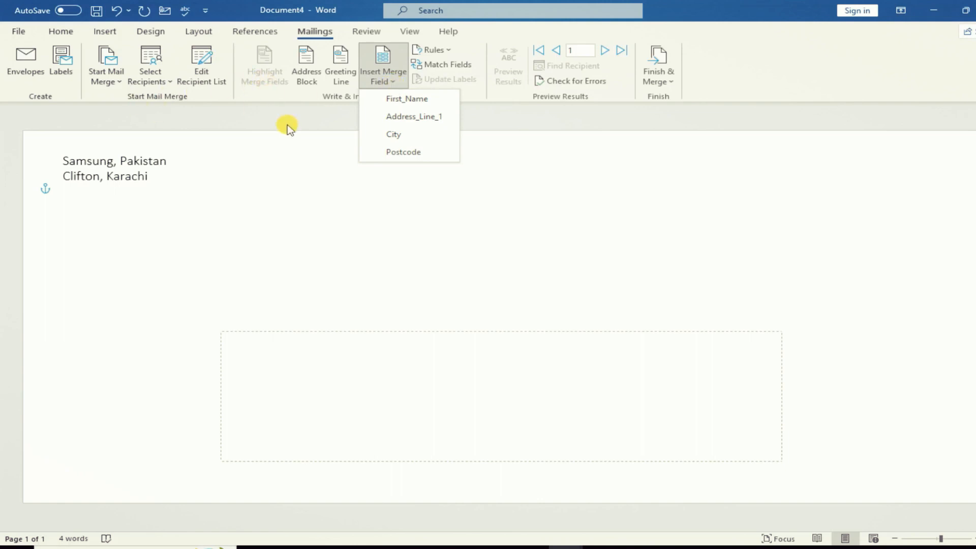
pyautogui.click(165, 82)
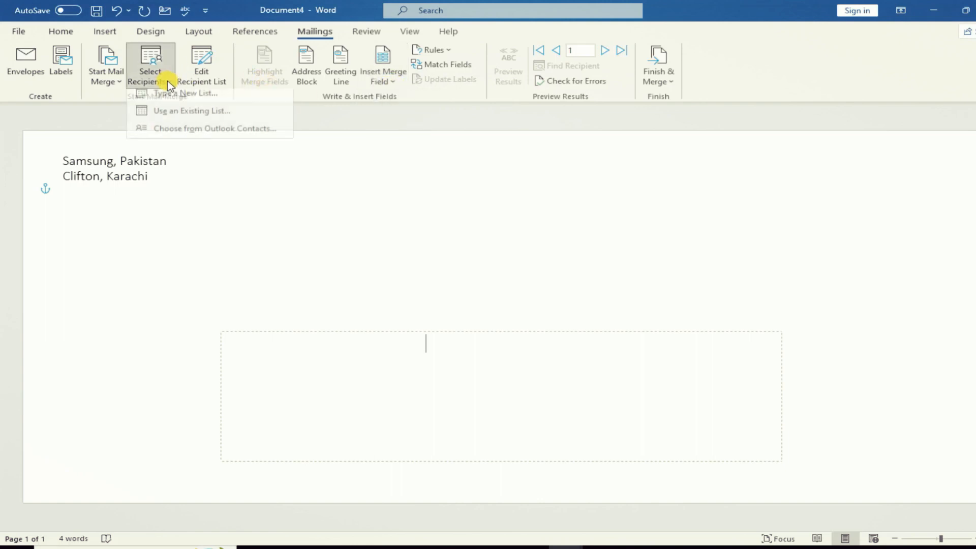
pyautogui.click(169, 85)
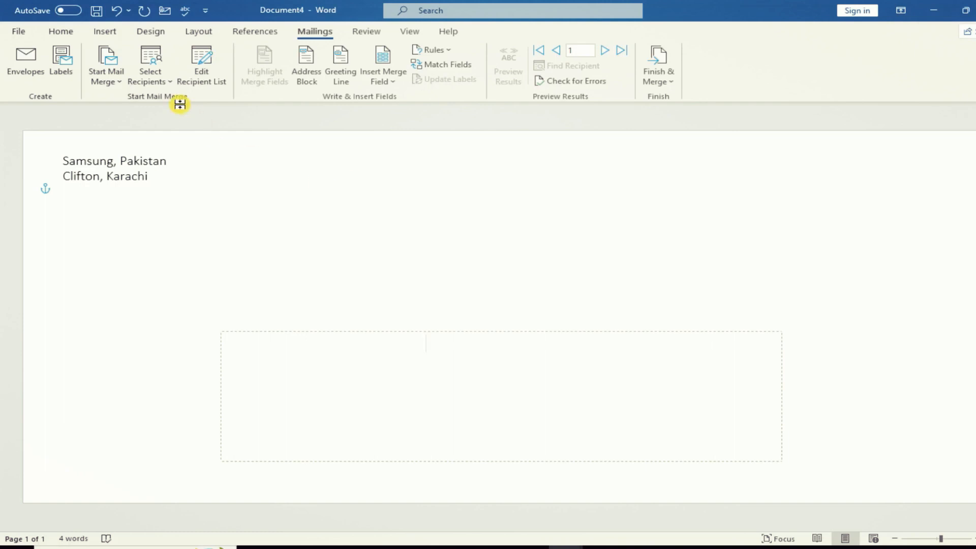
pyautogui.click(157, 79)
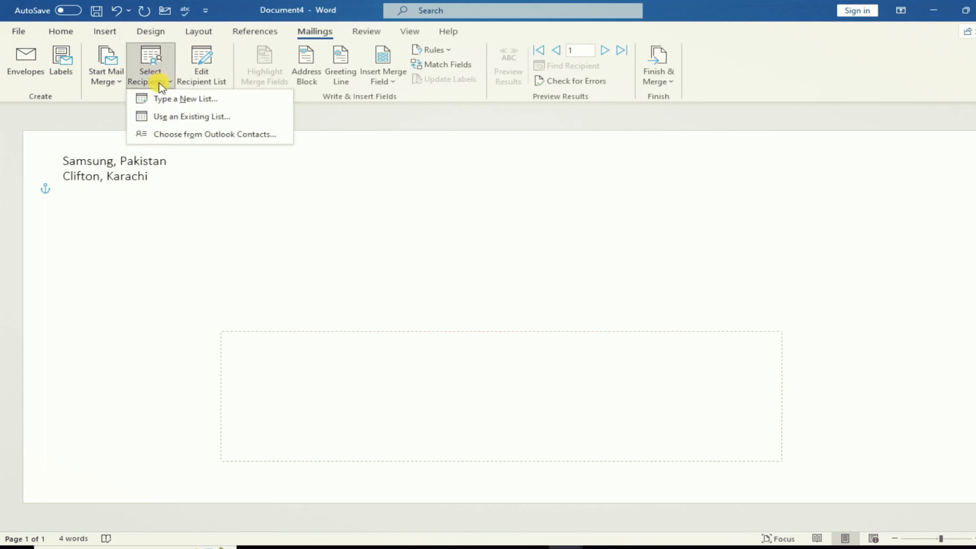
pyautogui.click(187, 117)
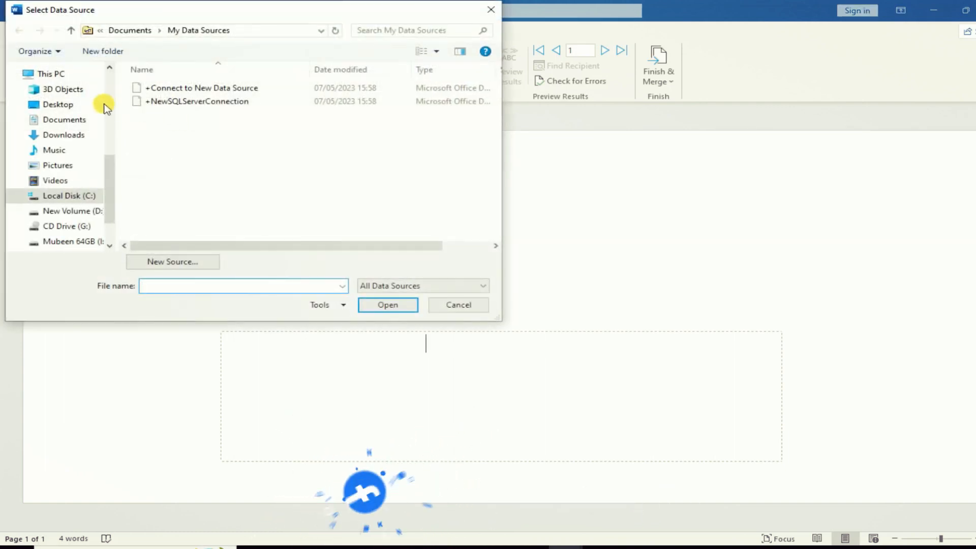
pyautogui.click(64, 108)
pyautogui.scroll(-4, 266, 157)
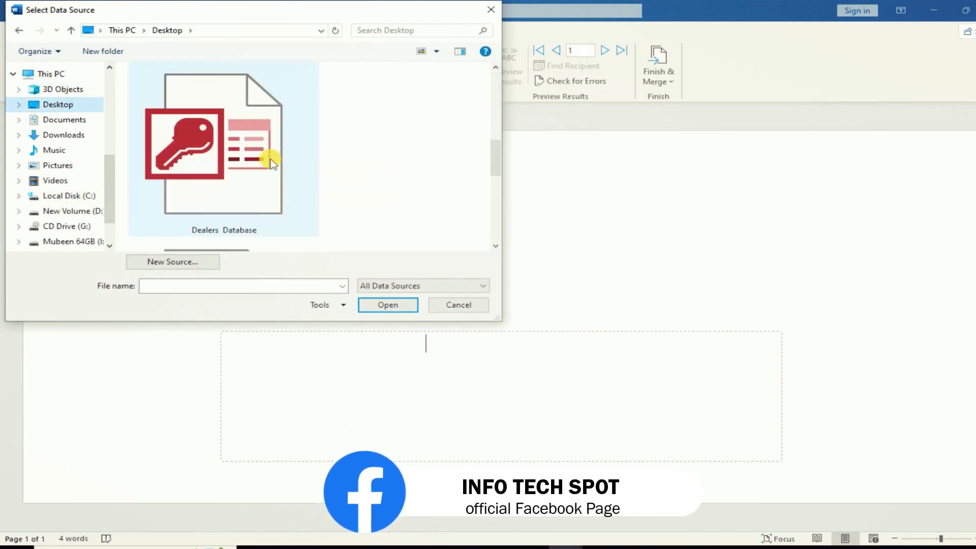
pyautogui.doubleClick(234, 175)
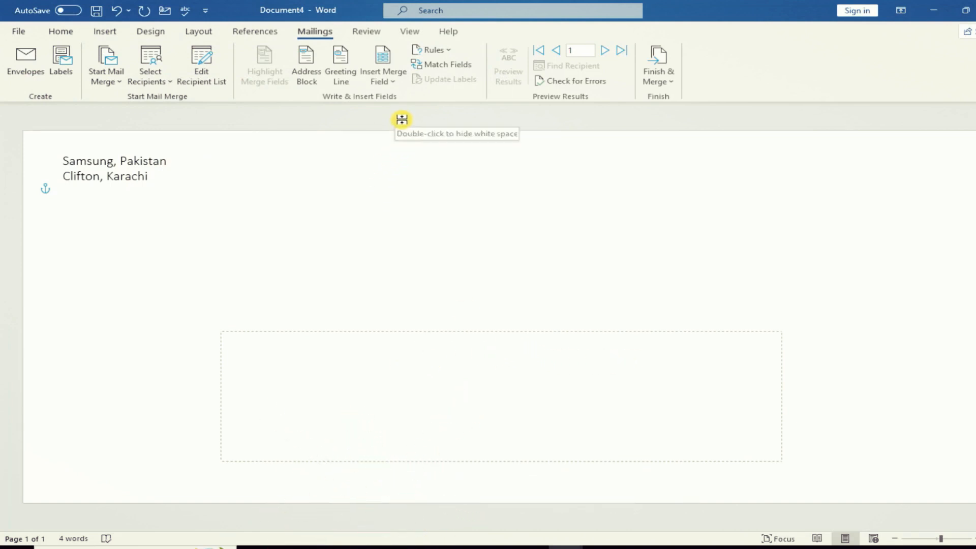
# - Insert the First_Name, Address_Line_1, City and Postcode merge fields into the address box
pyautogui.click(391, 83)
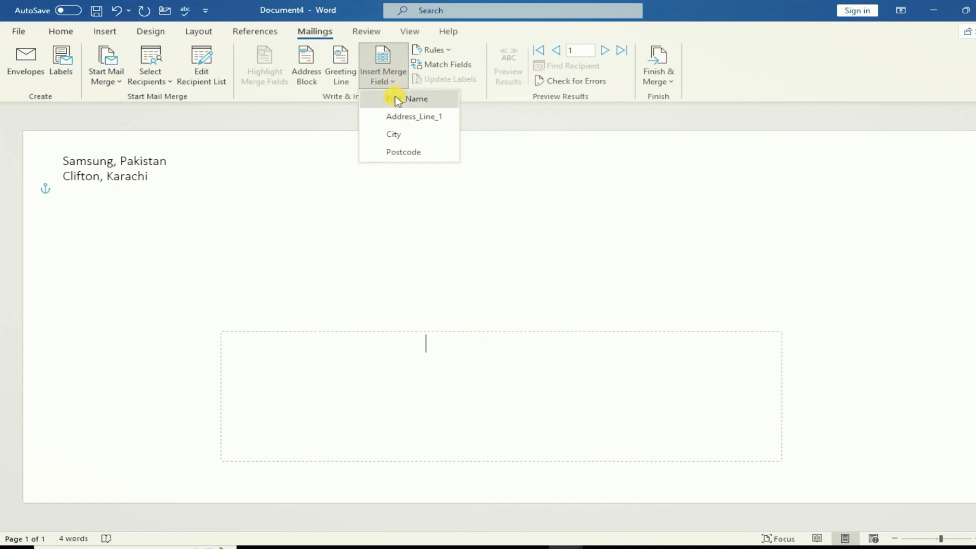
pyautogui.click(397, 99)
pyautogui.click(392, 81)
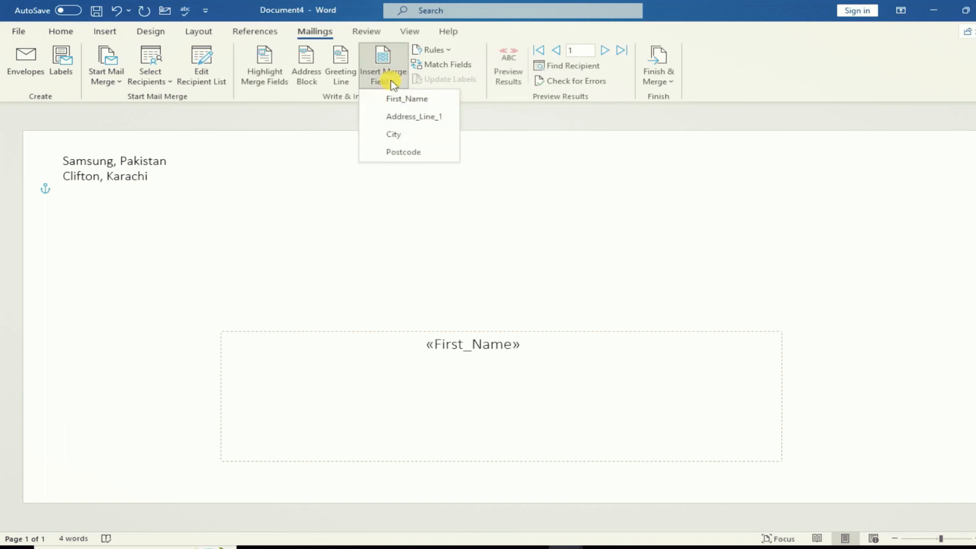
pyautogui.click(400, 116)
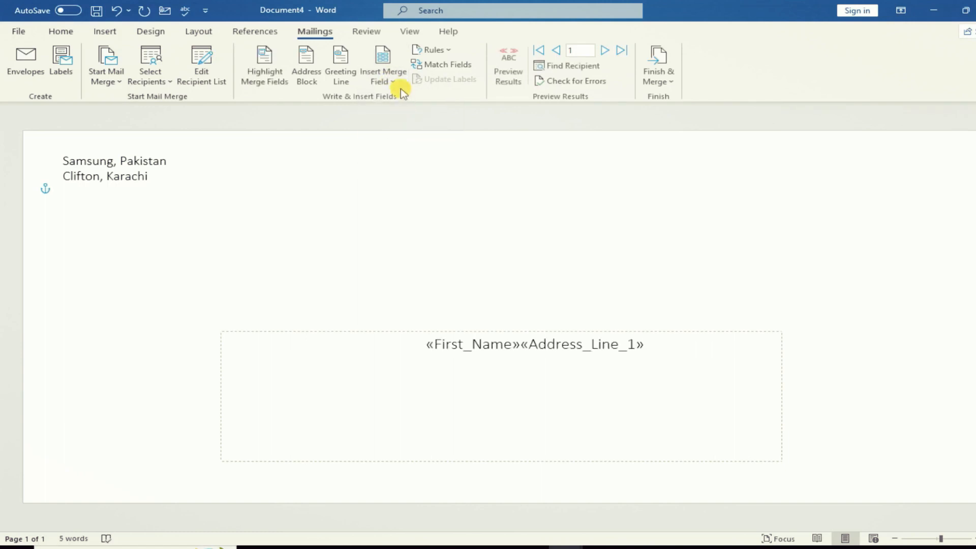
pyautogui.click(389, 81)
pyautogui.click(396, 124)
pyautogui.click(385, 79)
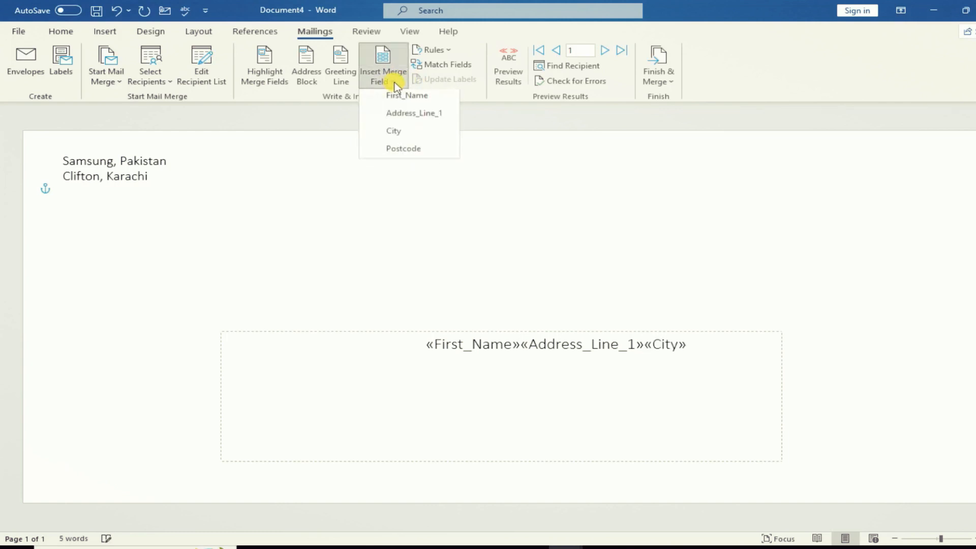
pyautogui.click(413, 154)
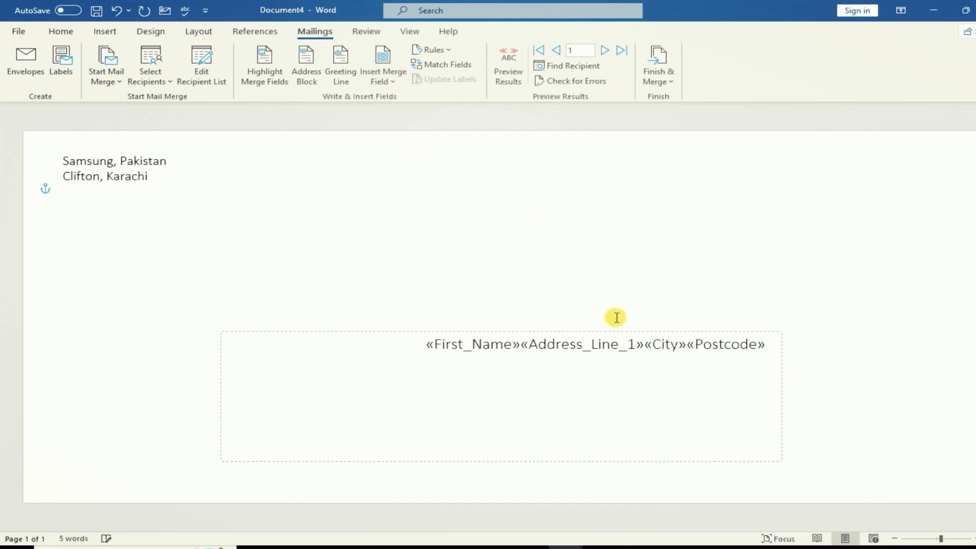
# - Put line breaks before Address_Line_1, City and Postcode to stack the address
pyautogui.click(521, 344)
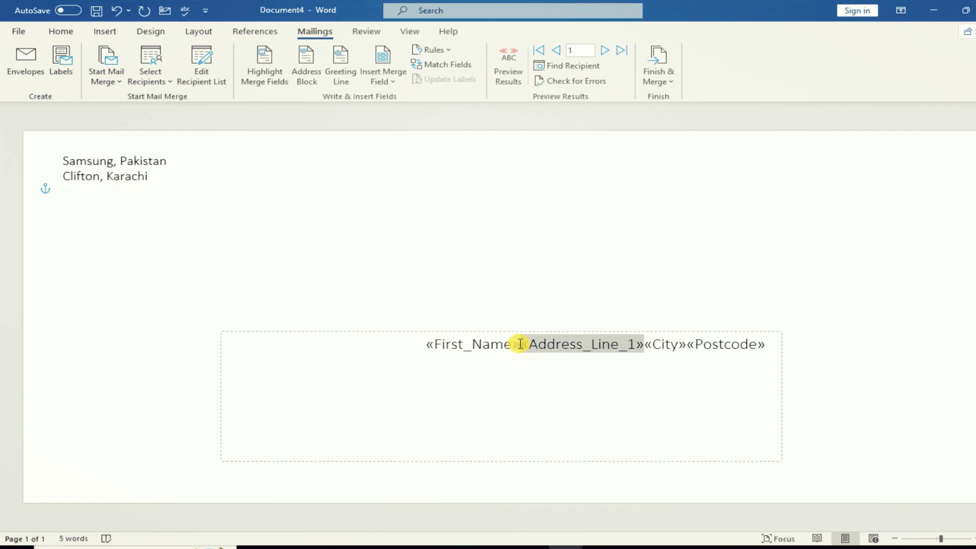
pyautogui.press('Return')
pyautogui.click(551, 362)
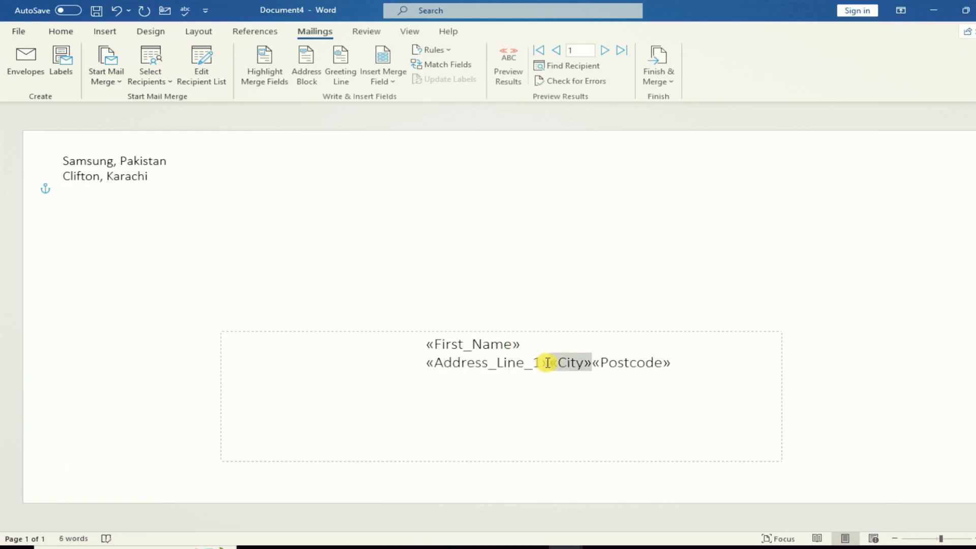
pyautogui.press('Return')
pyautogui.click(472, 380)
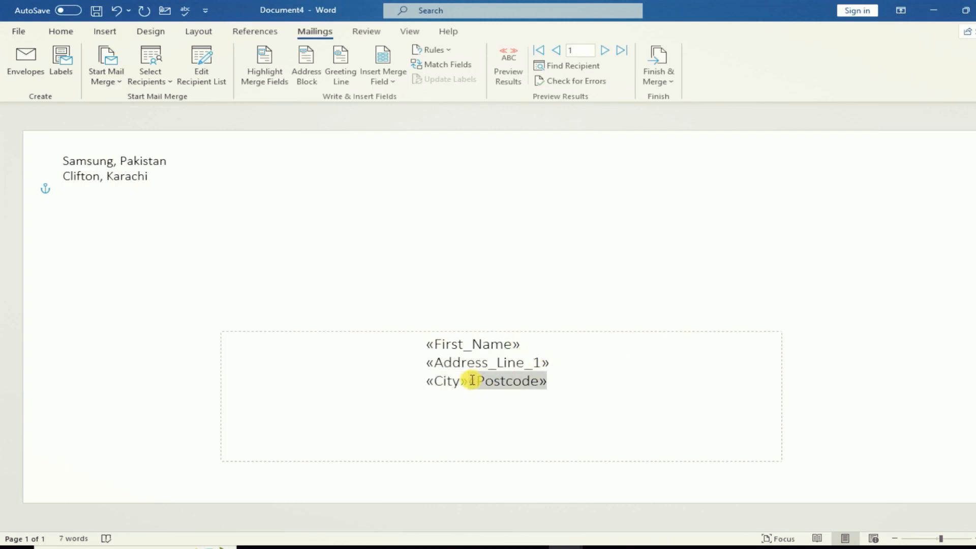
pyautogui.press('Return')
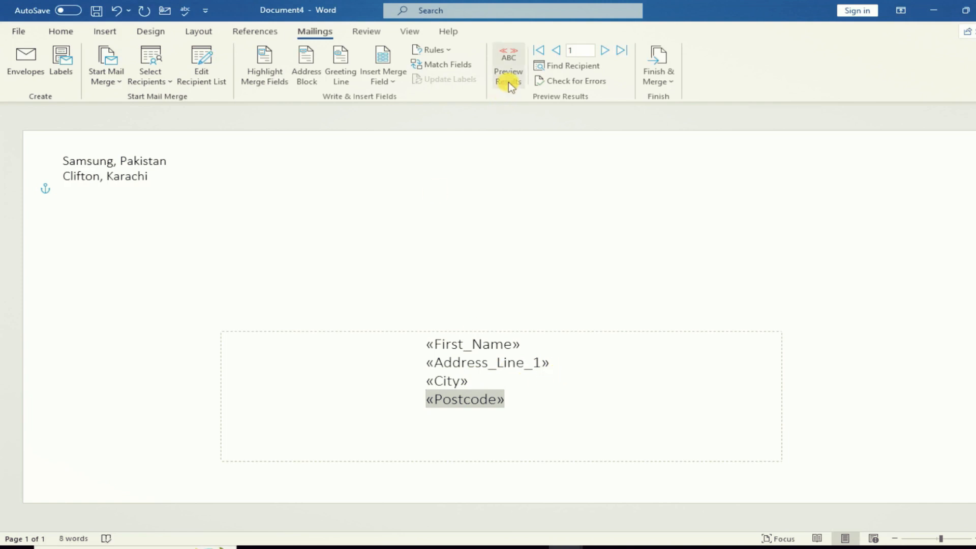
# - Preview the envelope with real data, stepping to the second dealer and back to the first
pyautogui.click(509, 86)
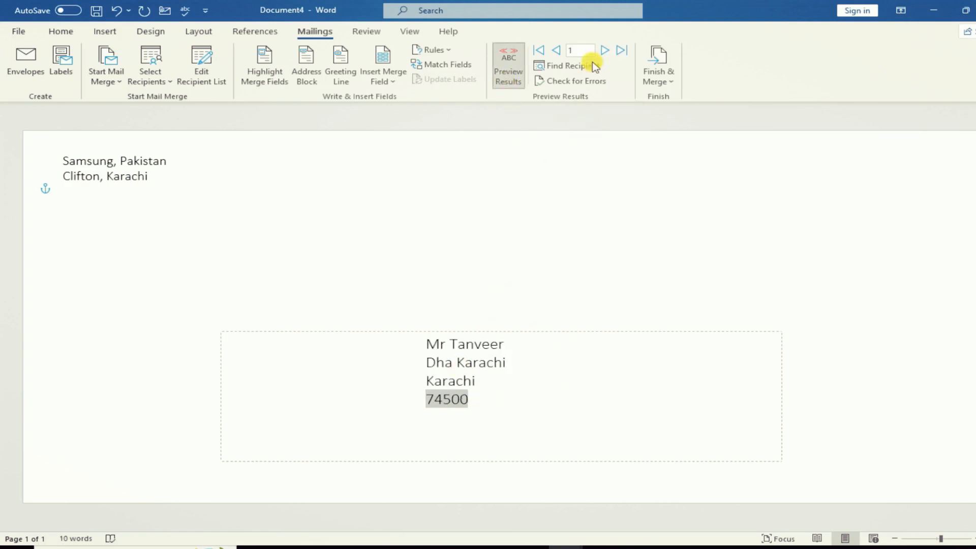
pyautogui.click(605, 51)
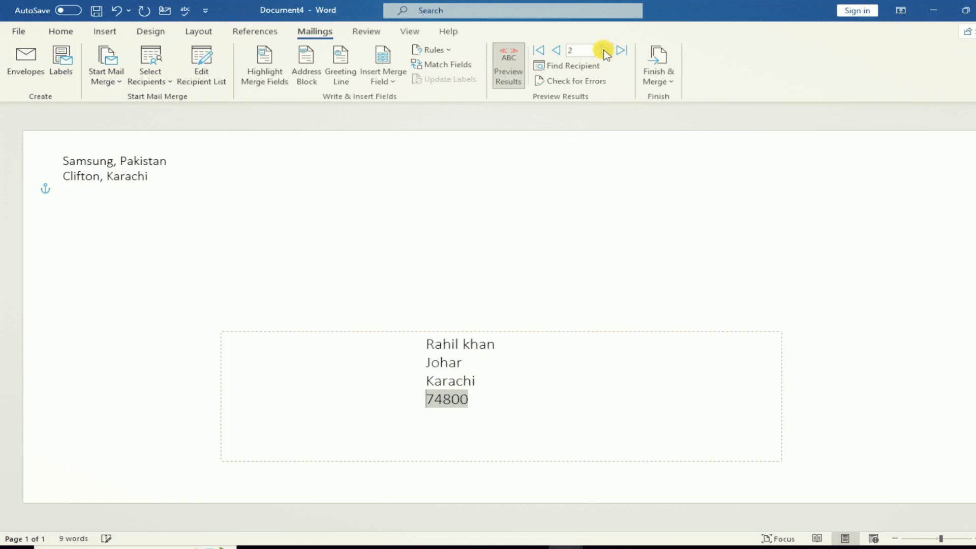
pyautogui.click(556, 50)
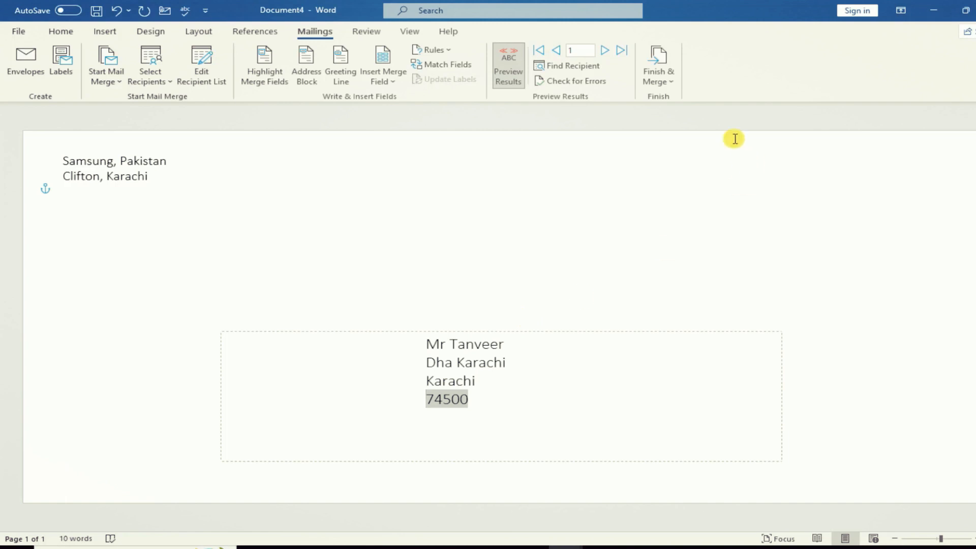
# - Bring up the Edit Individual Documents dialog from Finish & Merge
pyautogui.click(663, 83)
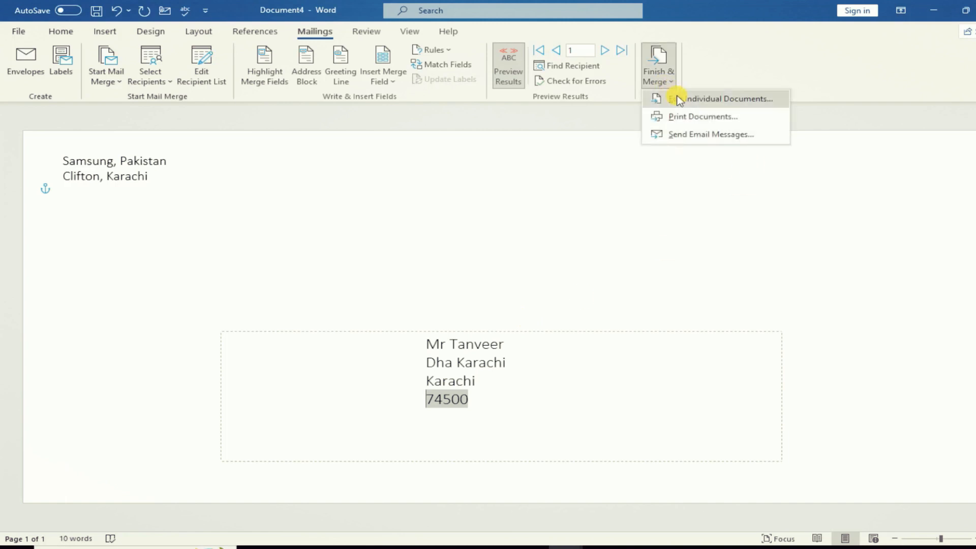
pyautogui.click(679, 100)
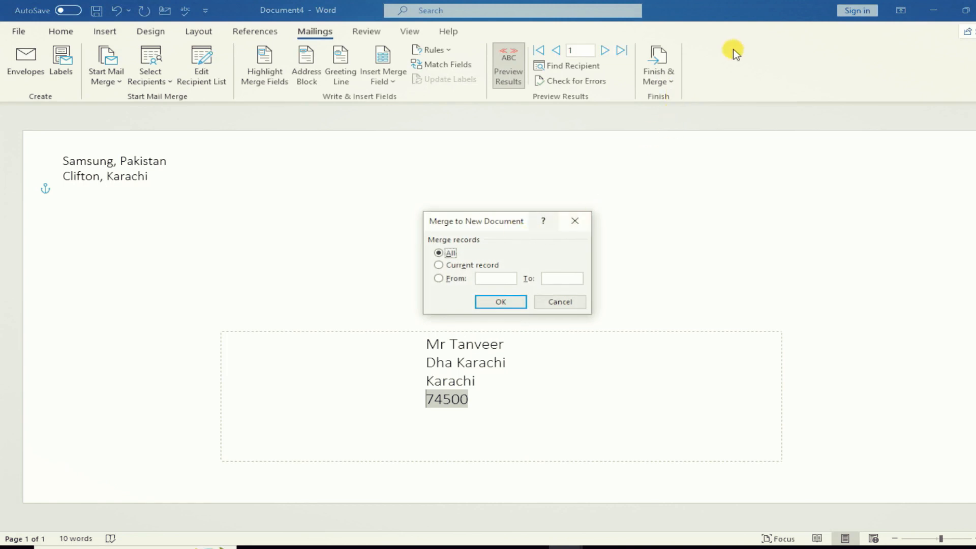
pyautogui.click(560, 302)
pyautogui.click(663, 82)
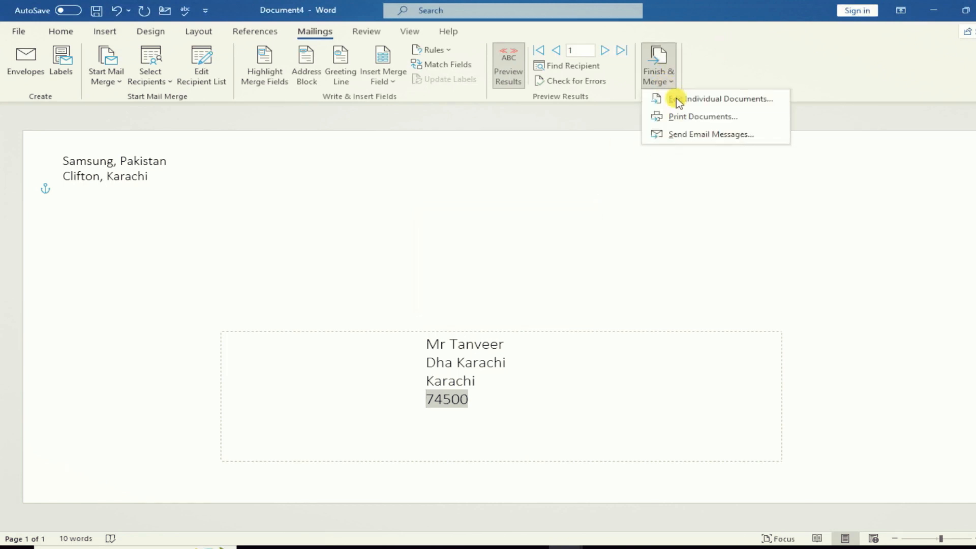
pyautogui.click(700, 106)
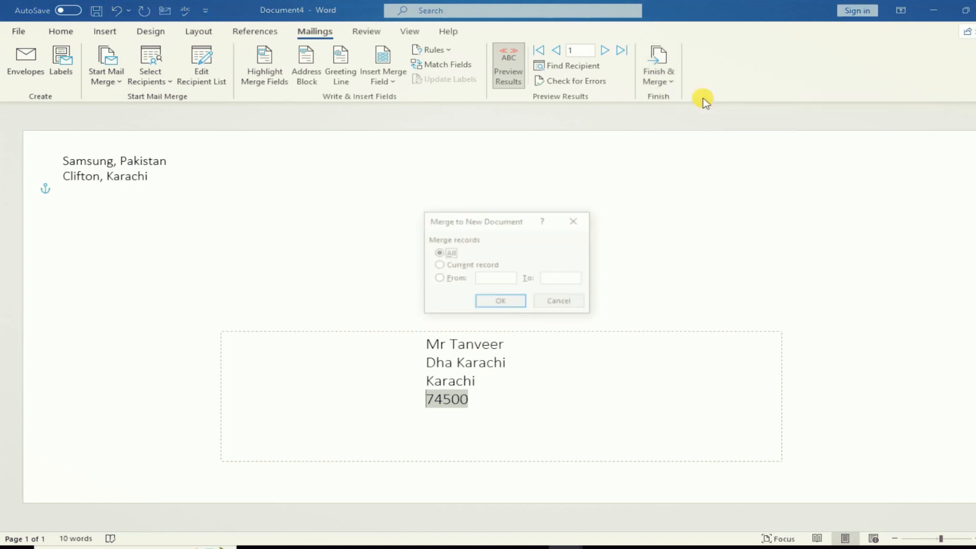
pyautogui.click(557, 303)
pyautogui.click(672, 77)
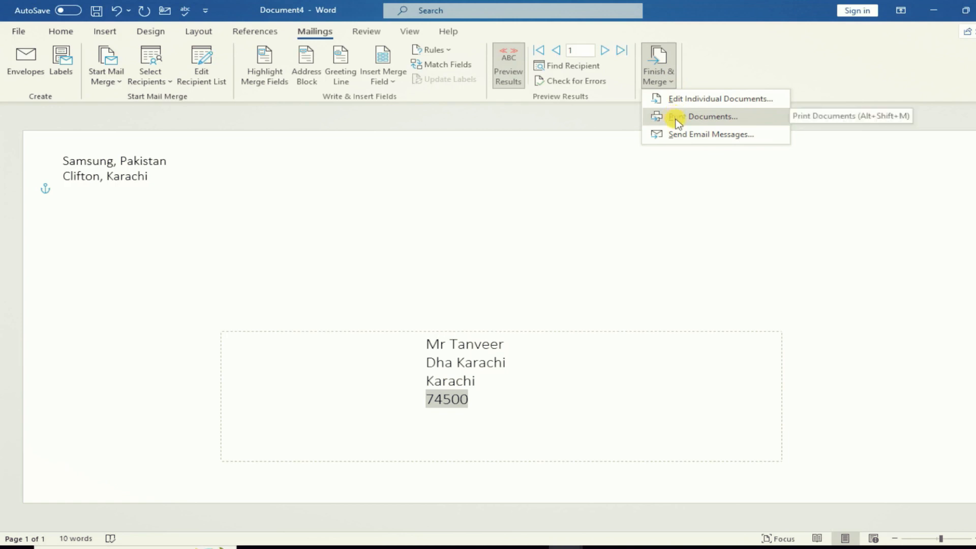
pyautogui.click(667, 86)
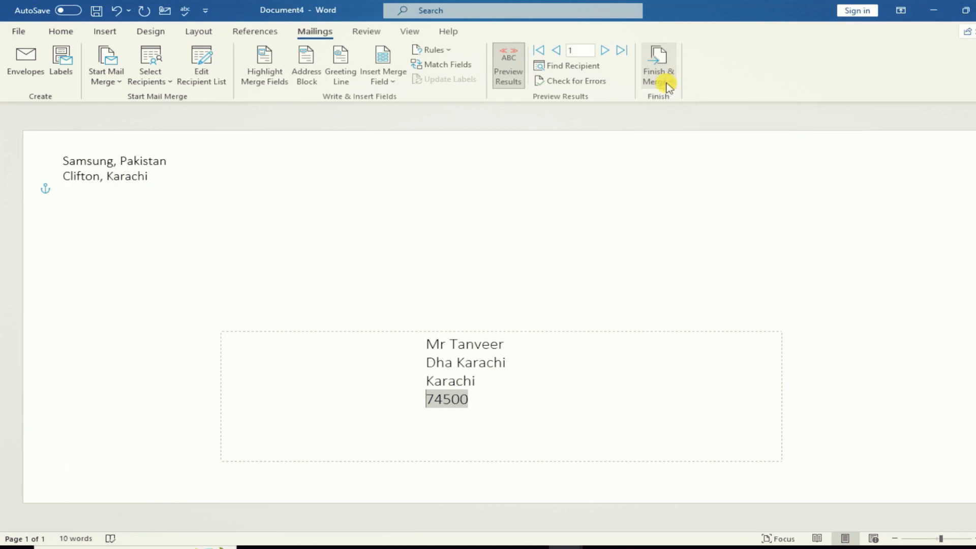
pyautogui.click(668, 87)
pyautogui.click(676, 101)
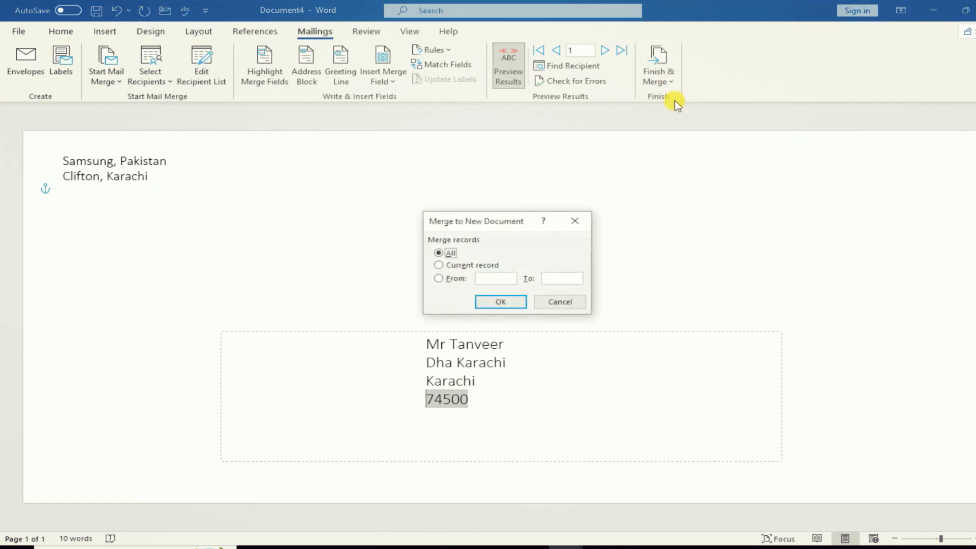
# - Merge All records into the new Envelopes1 document
pyautogui.click(446, 254)
pyautogui.click(450, 265)
pyautogui.click(447, 254)
pyautogui.click(485, 300)
pyautogui.scroll(-5, 480, 292)
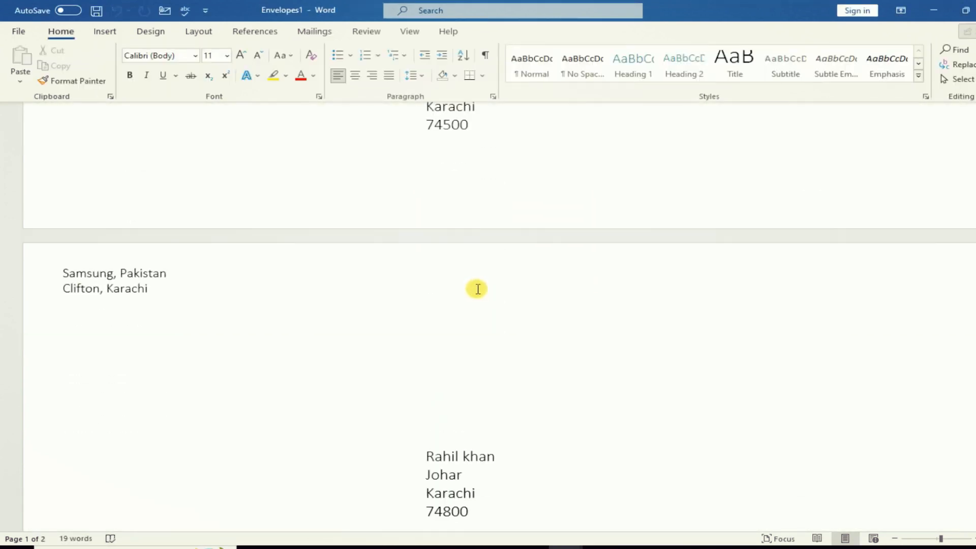
# - Create a new blank document and show the Start Mail Merge document types
pyautogui.scroll(-1, 481, 288)
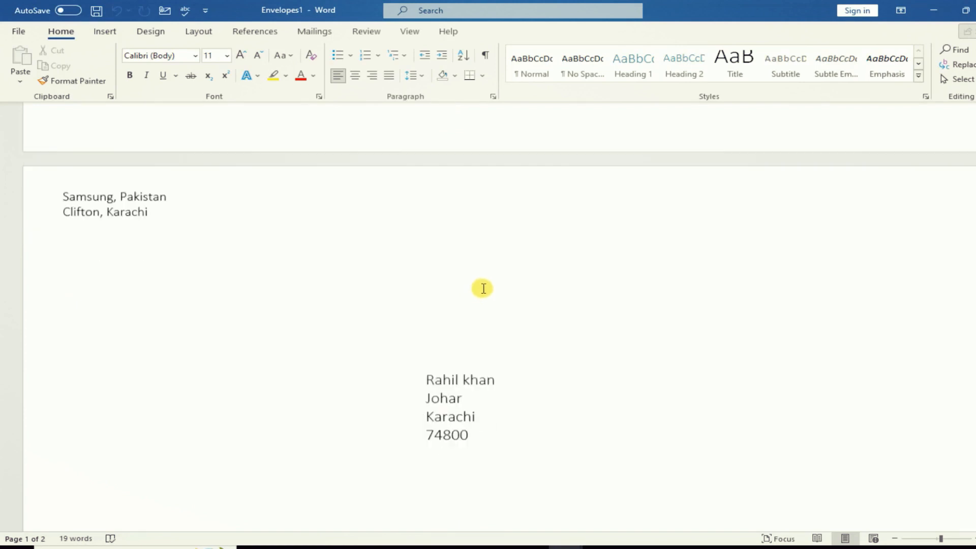
pyautogui.scroll(5, 481, 288)
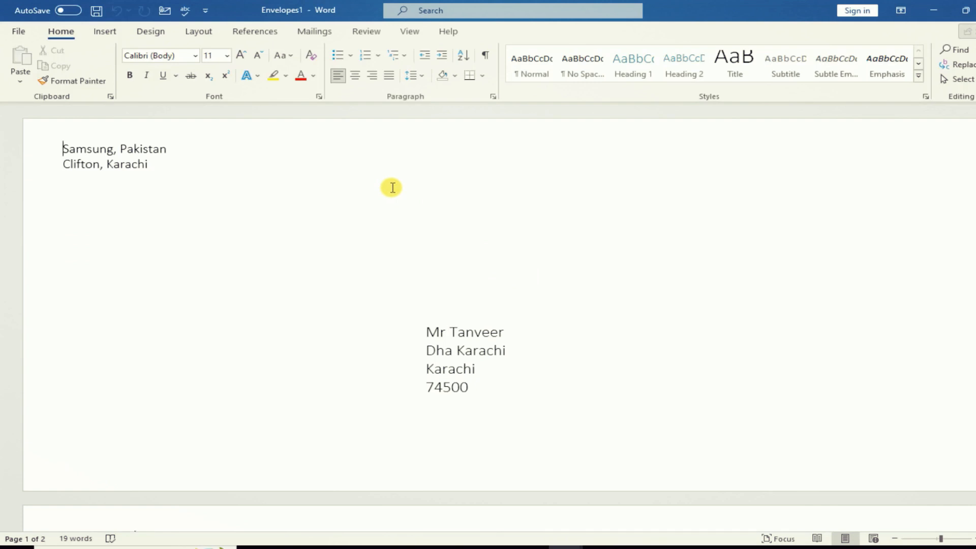
pyautogui.hotkey('ctrl', 'n')
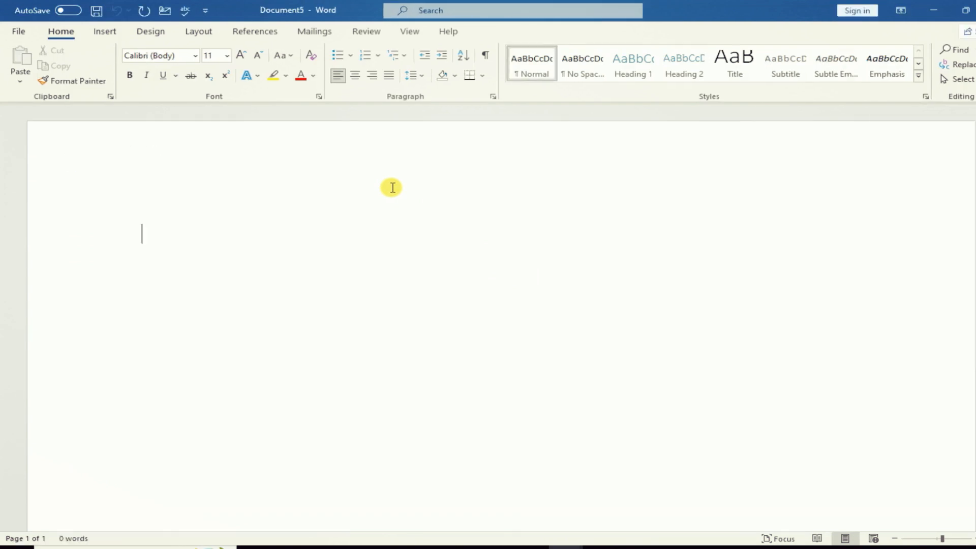
pyautogui.click(310, 32)
pyautogui.click(120, 84)
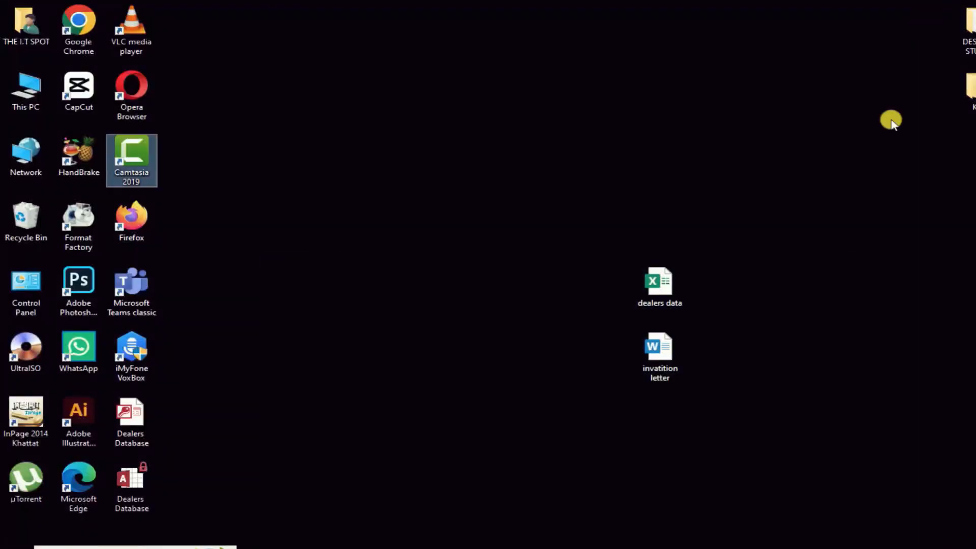
# - Open the invitation letter from the desktop and zoom out three steps
pyautogui.doubleClick(659, 342)
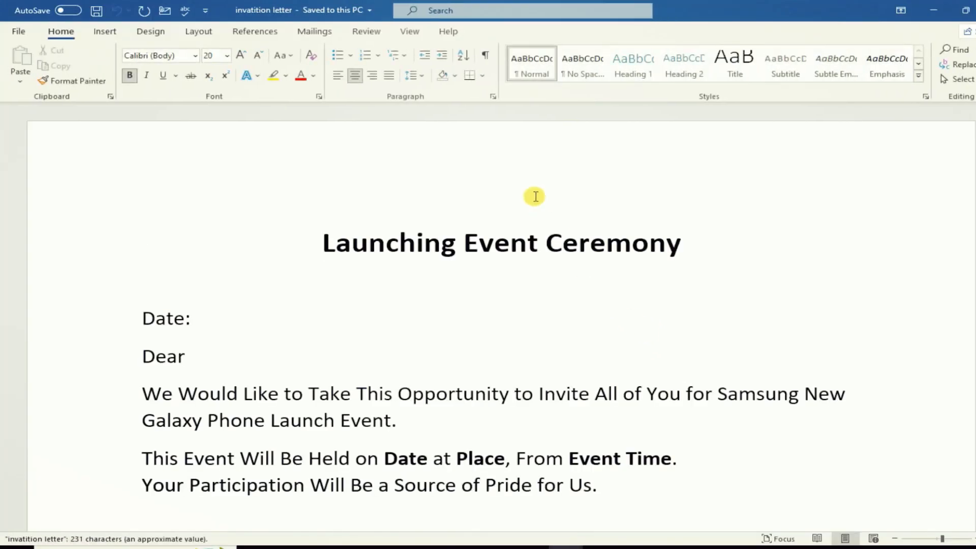
pyautogui.click(895, 539)
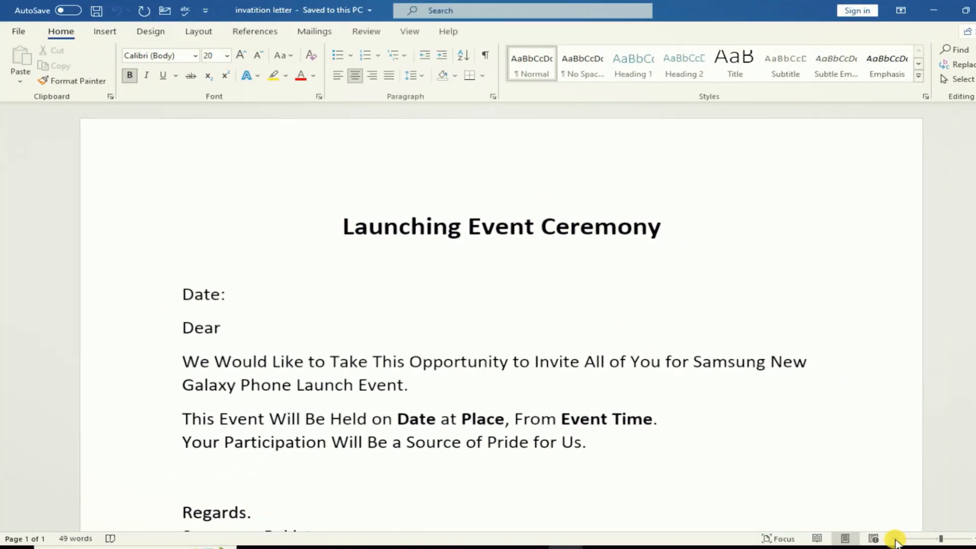
pyautogui.click(894, 539)
pyautogui.click(894, 539)
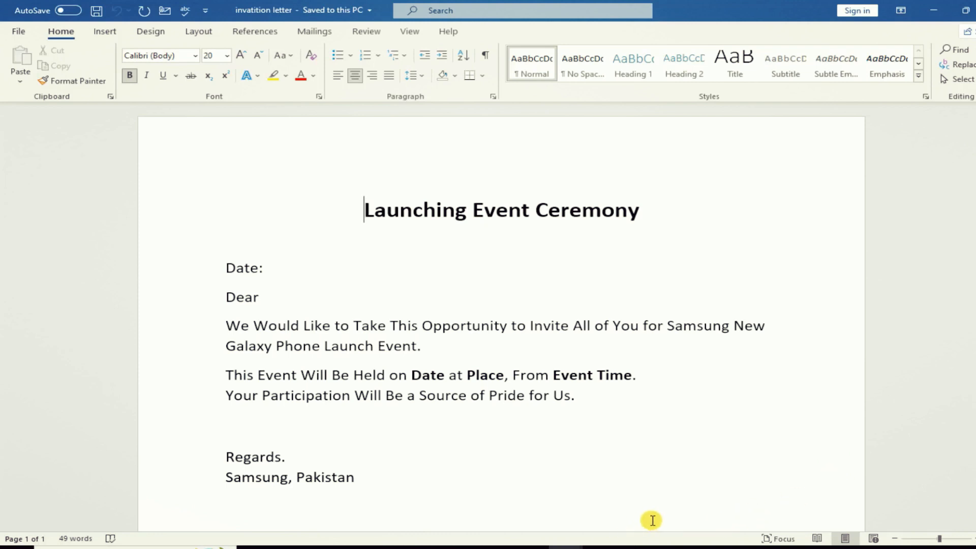
# - Show the Mailings features and place the cursor after "Date:" in the letter
pyautogui.click(299, 33)
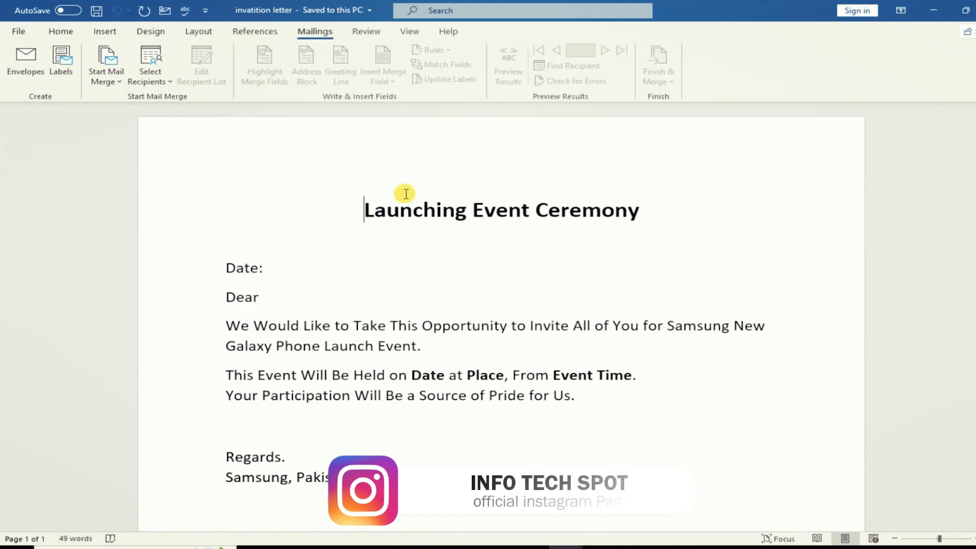
pyautogui.scroll(-2, 413, 237)
pyautogui.scroll(-4, 409, 235)
pyautogui.scroll(6, 410, 235)
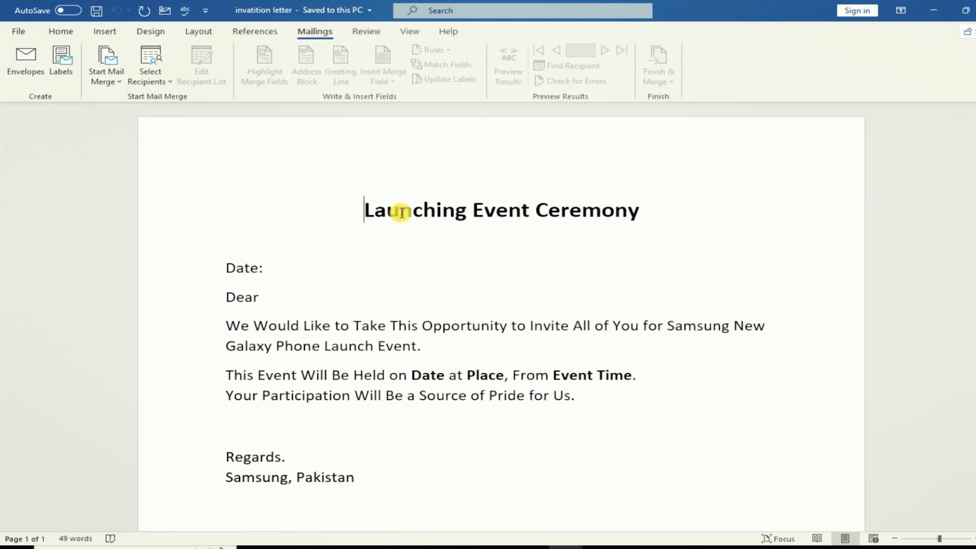
pyautogui.click(276, 265)
# - Minimise Word, open the dealers data workbook in Excel, then switch back to the invitation letter
pyautogui.click(935, 7)
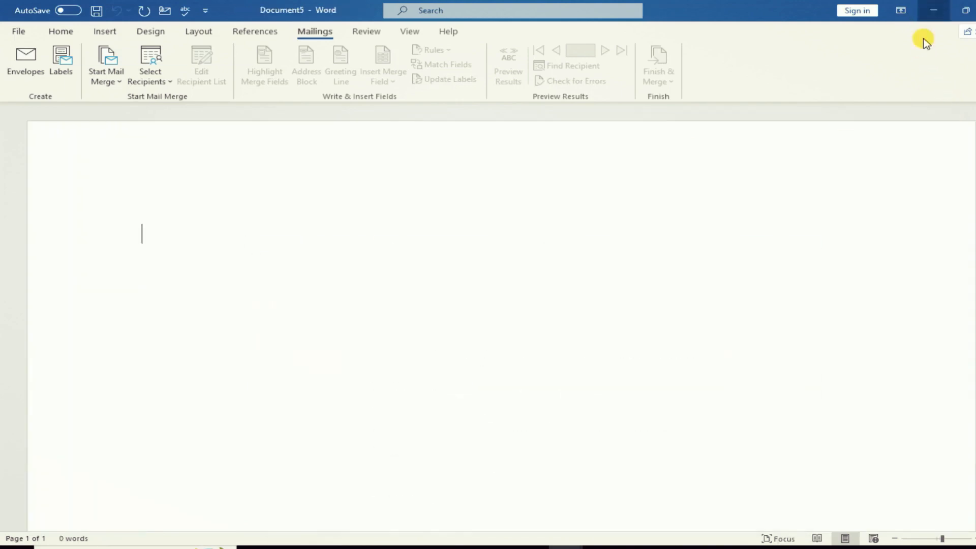
pyautogui.click(934, 8)
pyautogui.doubleClick(659, 300)
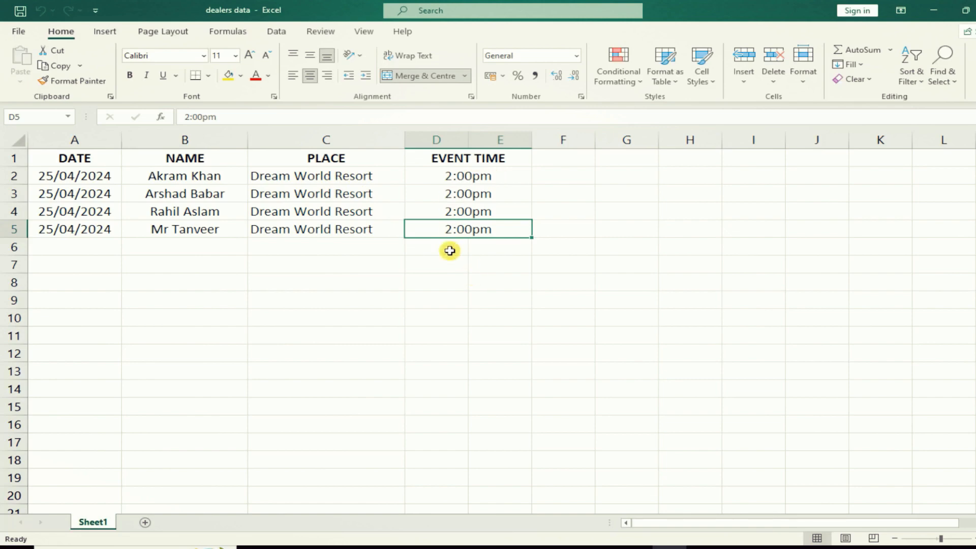
pyautogui.moveTo(564, 544)
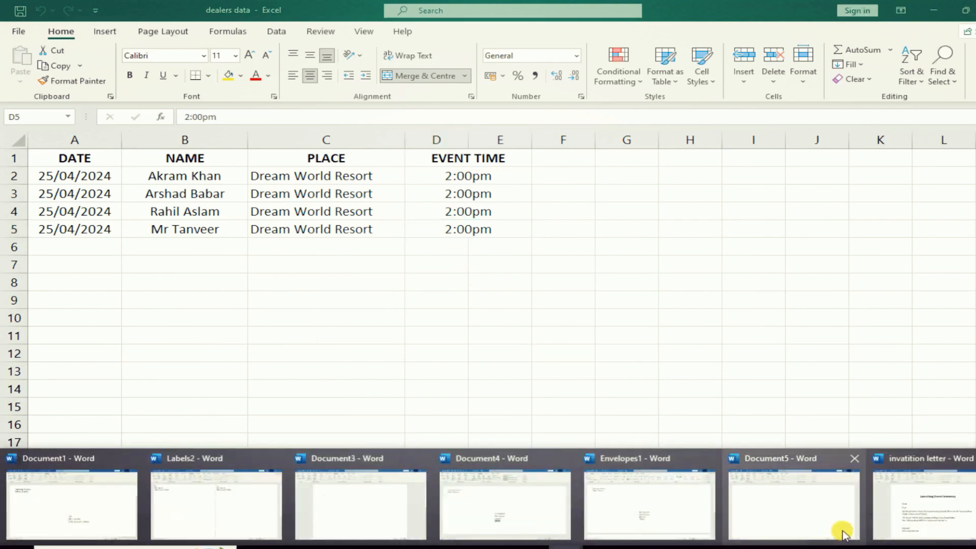
pyautogui.click(898, 503)
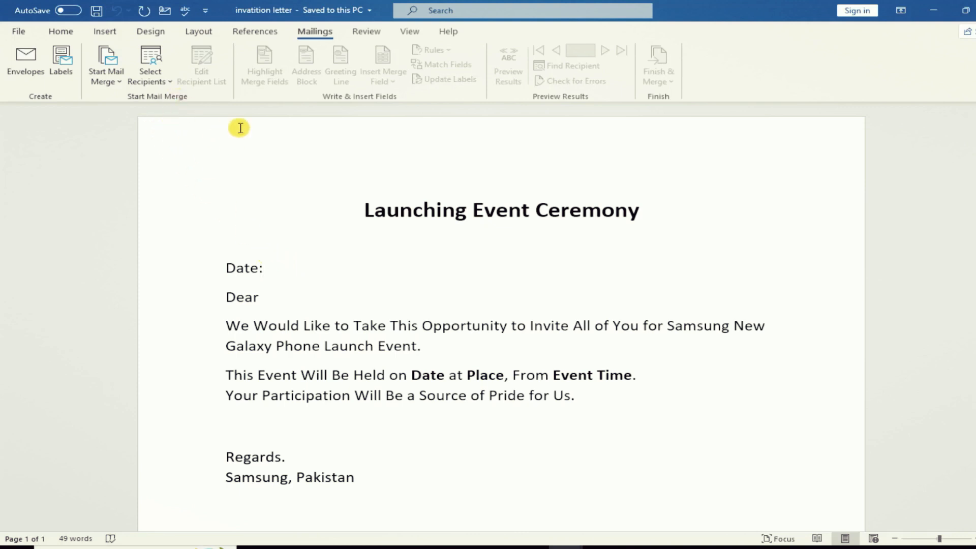
# - Choose the dealers data Excel file on the Desktop as an existing recipient list
pyautogui.click(171, 84)
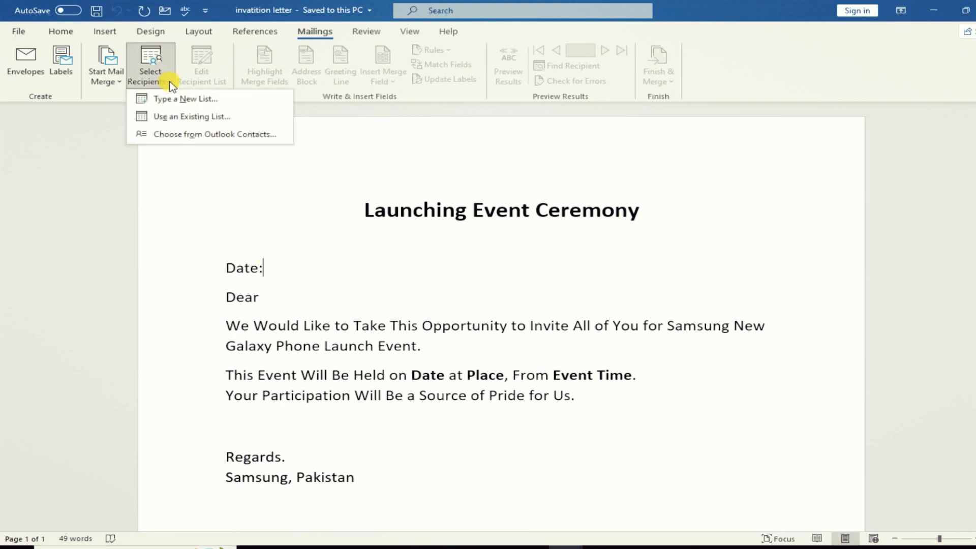
pyautogui.click(168, 118)
pyautogui.click(51, 104)
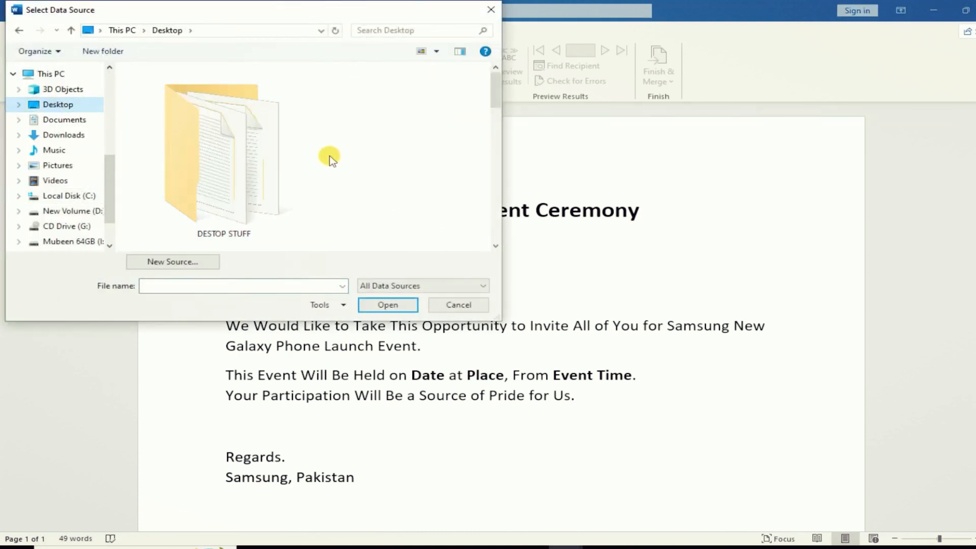
pyautogui.scroll(-5, 329, 156)
pyautogui.scroll(-1, 492, 213)
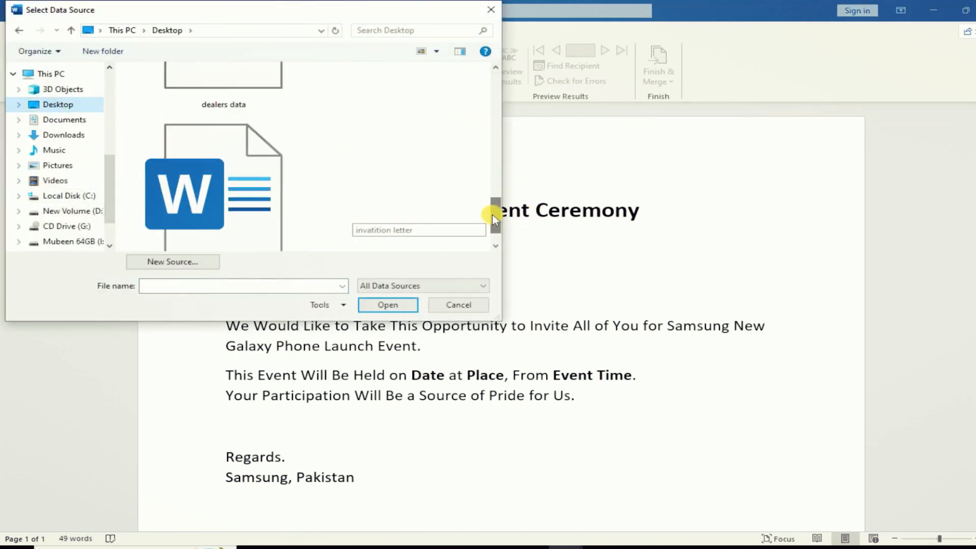
pyautogui.scroll(2, 492, 214)
pyautogui.click(207, 206)
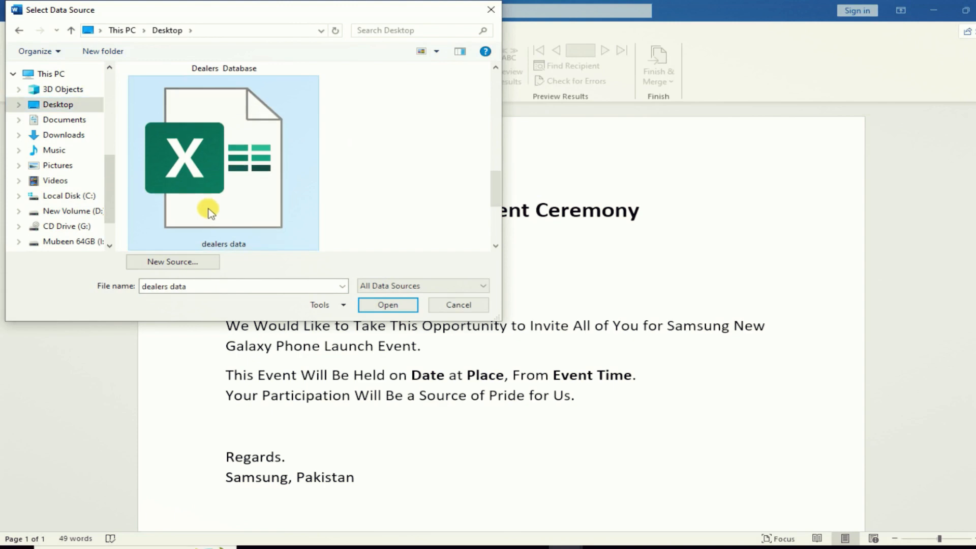
pyautogui.click(386, 306)
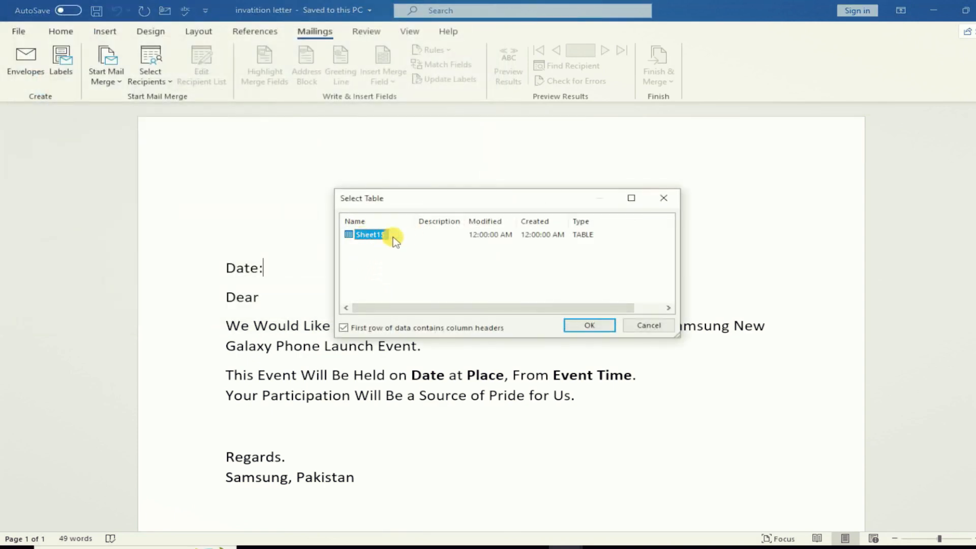
# - Confirm Sheet1$ as the recipient table and insert «DATE» after 'Date:' and «NAME» after 'Dear'
pyautogui.click(590, 325)
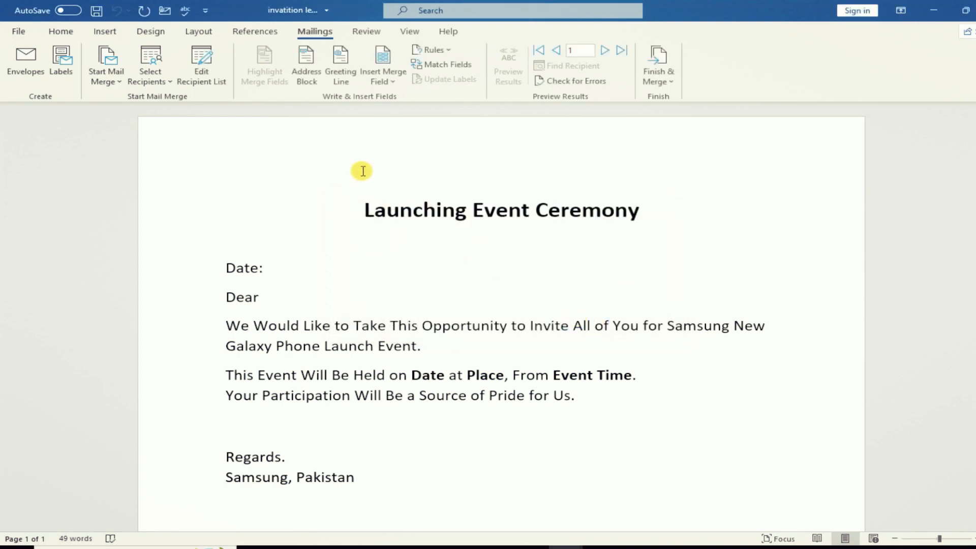
pyautogui.click(393, 84)
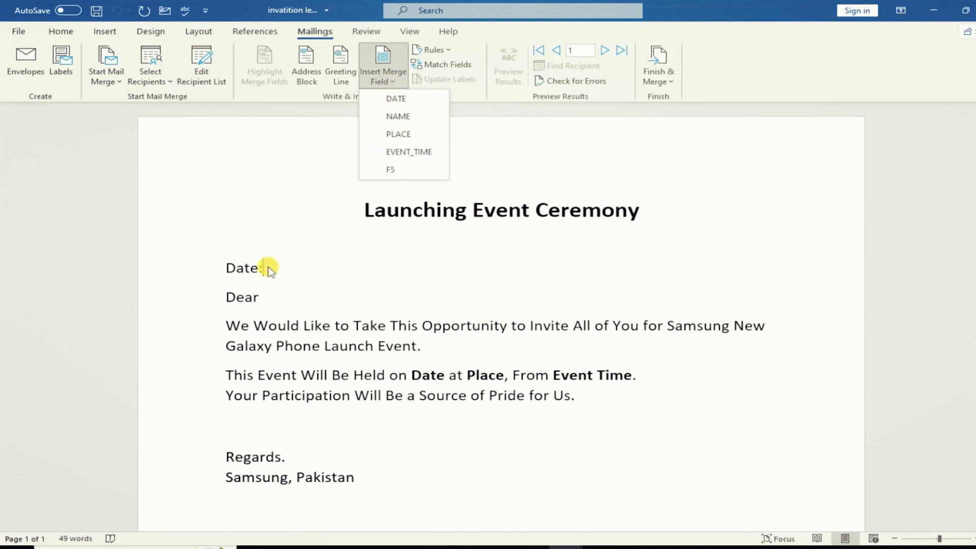
pyautogui.click(267, 265)
pyautogui.click(398, 84)
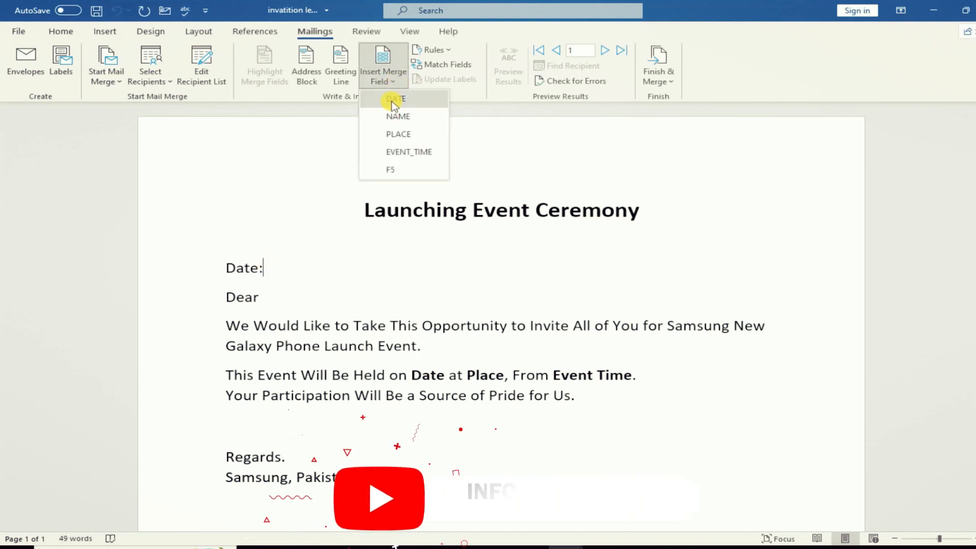
pyautogui.click(391, 98)
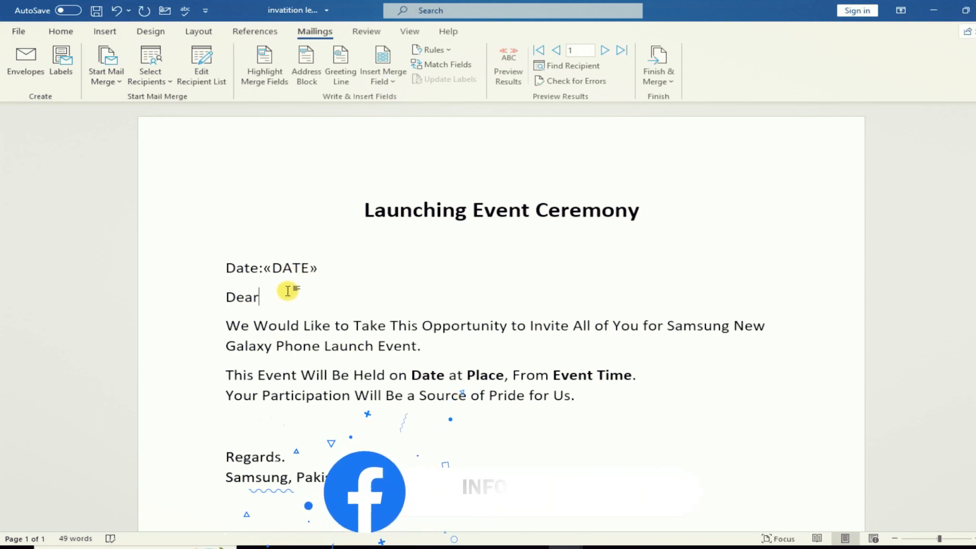
pyautogui.click(395, 83)
pyautogui.click(393, 117)
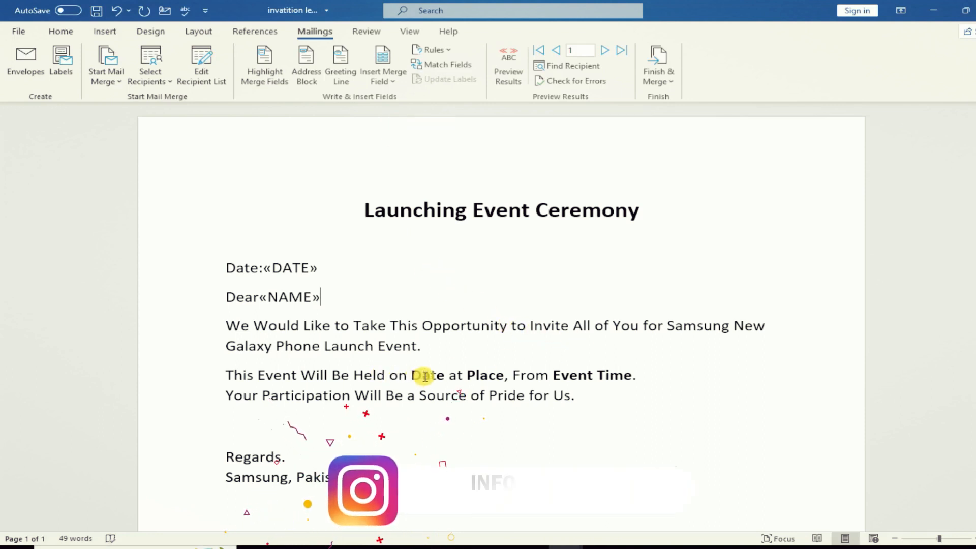
# - Replace the body's Date, Place and Event Time placeholders with «DATE», «PLACE» and «EVENT_TIME» fields
pyautogui.moveTo(445, 376); pyautogui.dragTo(419, 376)
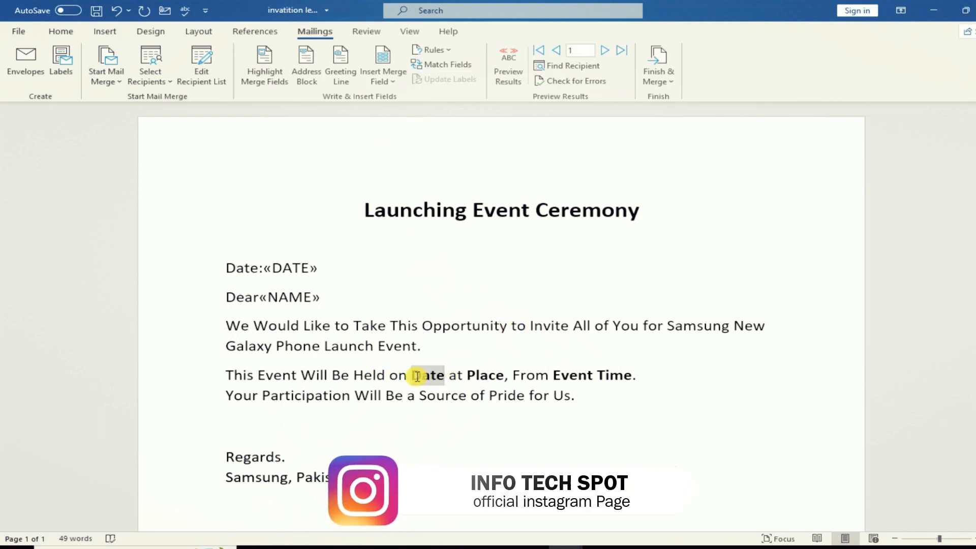
pyautogui.press('Delete')
pyautogui.click(399, 83)
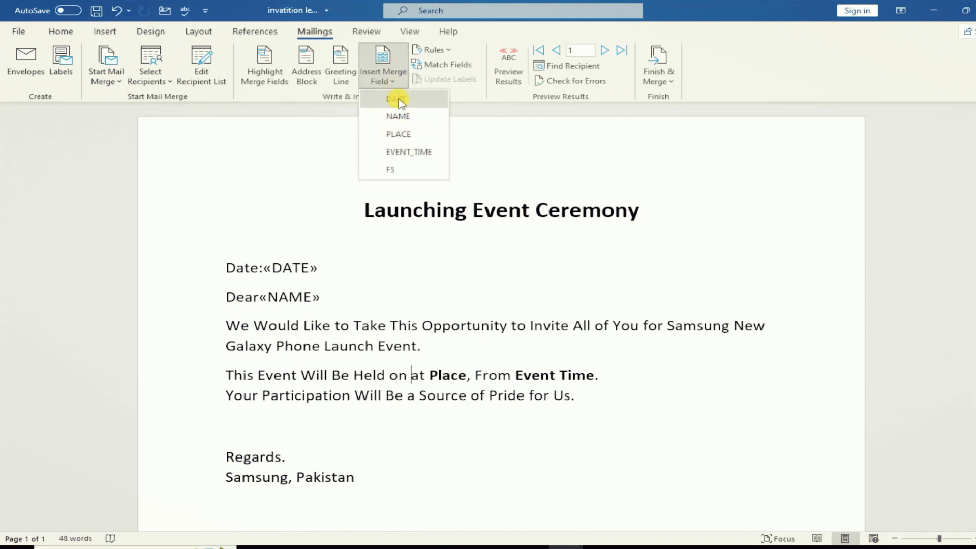
pyautogui.click(398, 99)
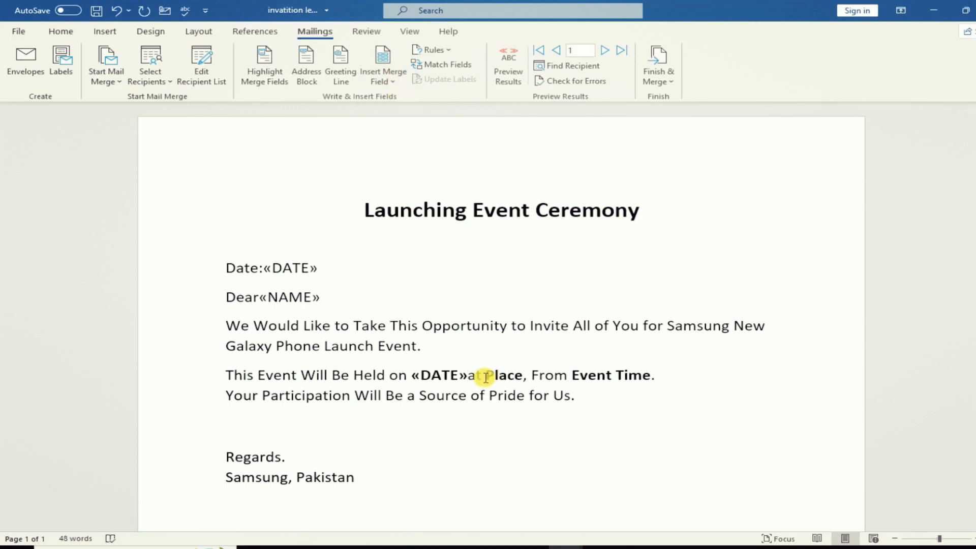
pyautogui.moveTo(487, 369); pyautogui.dragTo(523, 374)
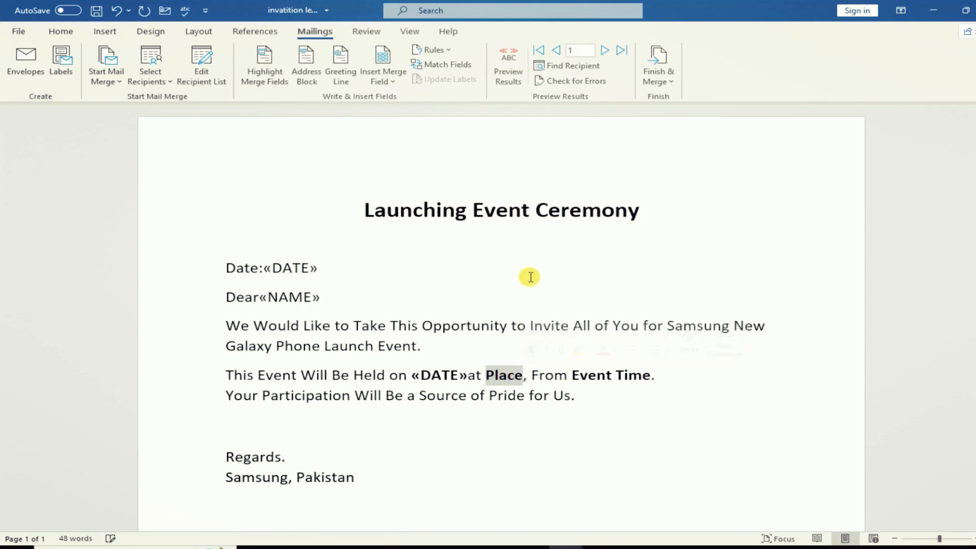
pyautogui.press('Delete')
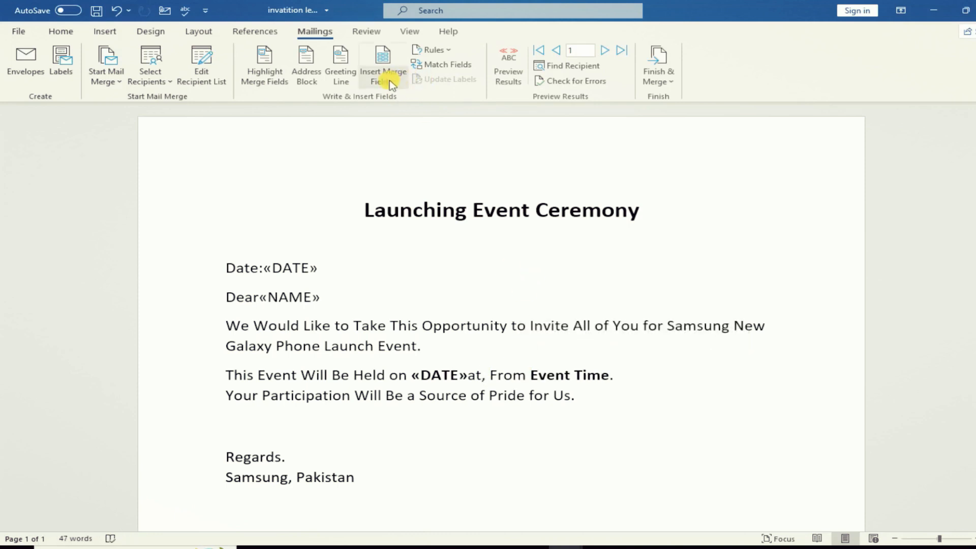
pyautogui.click(390, 81)
pyautogui.click(392, 134)
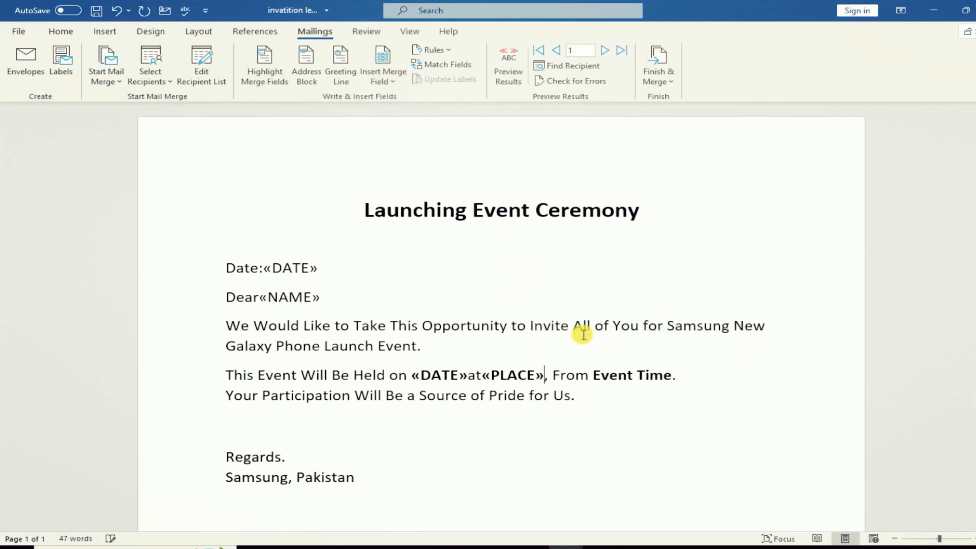
pyautogui.moveTo(594, 376); pyautogui.dragTo(671, 375)
pyautogui.press('Delete')
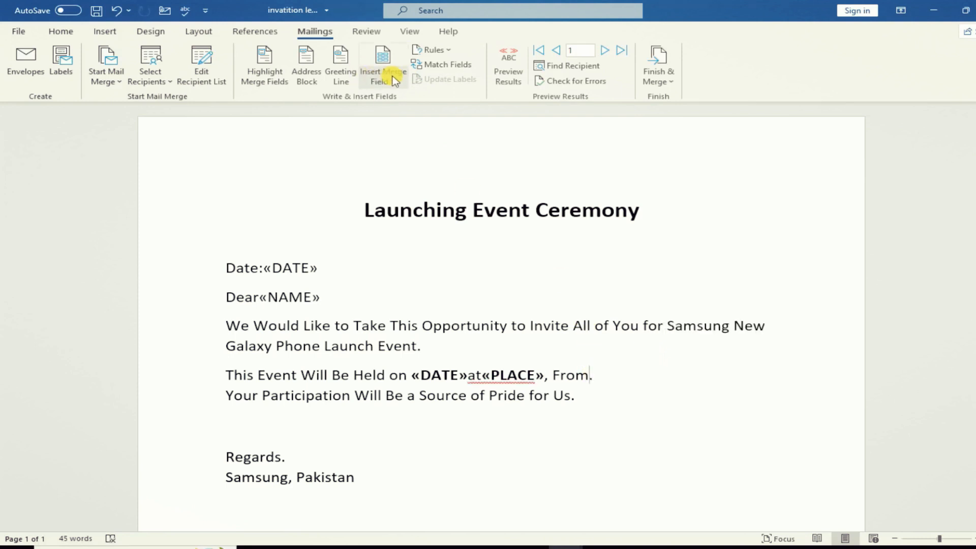
pyautogui.click(384, 71)
pyautogui.click(392, 152)
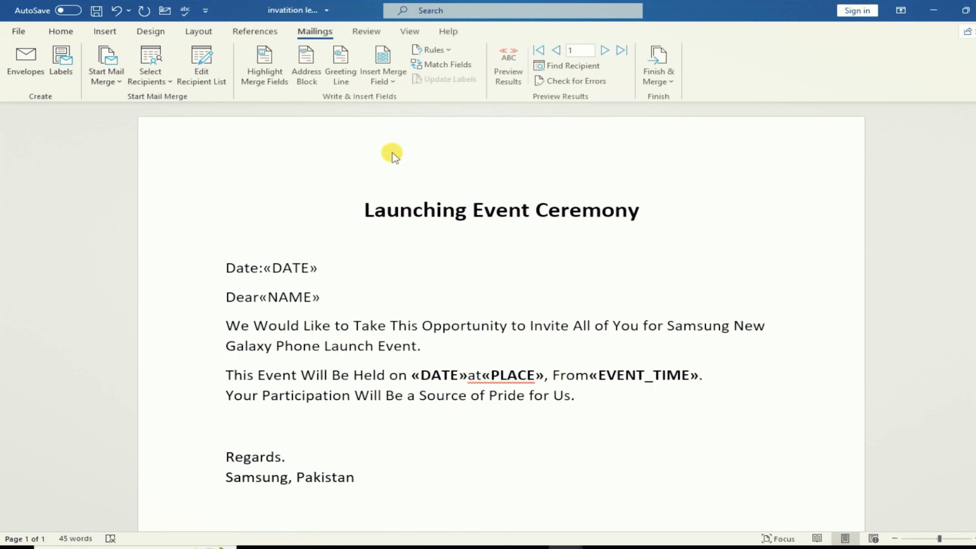
# - Preview the letters with dealer data, stepping forward three records and back two, then open Finish & Merge
pyautogui.click(505, 85)
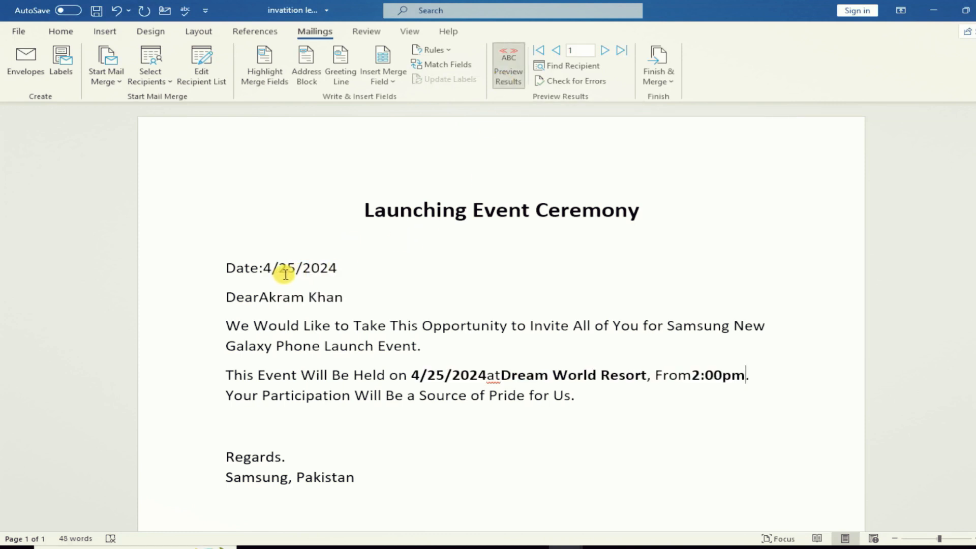
pyautogui.click(259, 299)
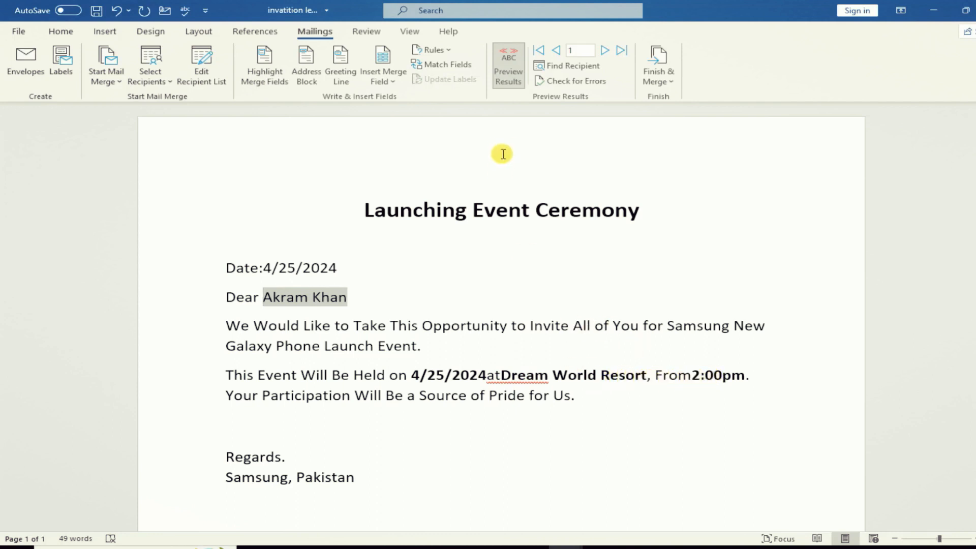
pyautogui.click(606, 52)
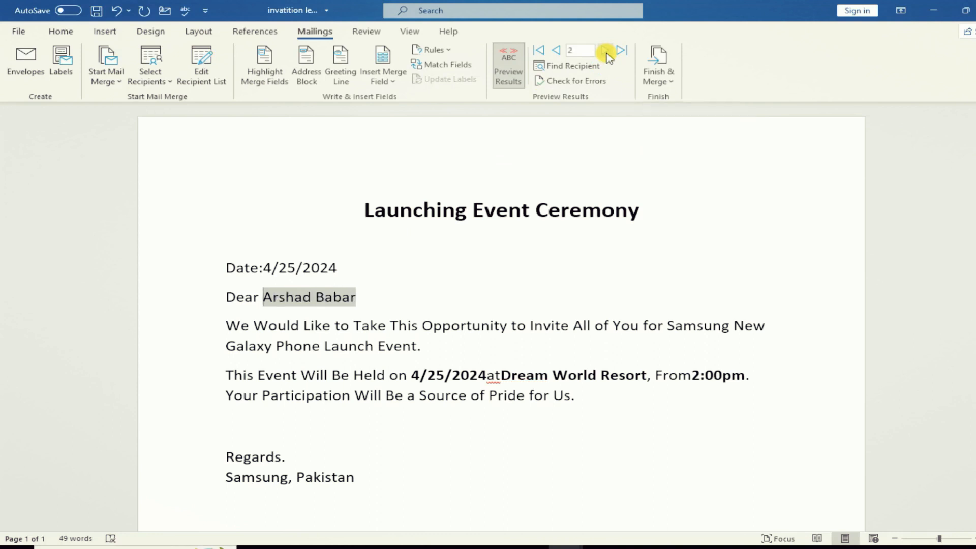
pyautogui.click(606, 51)
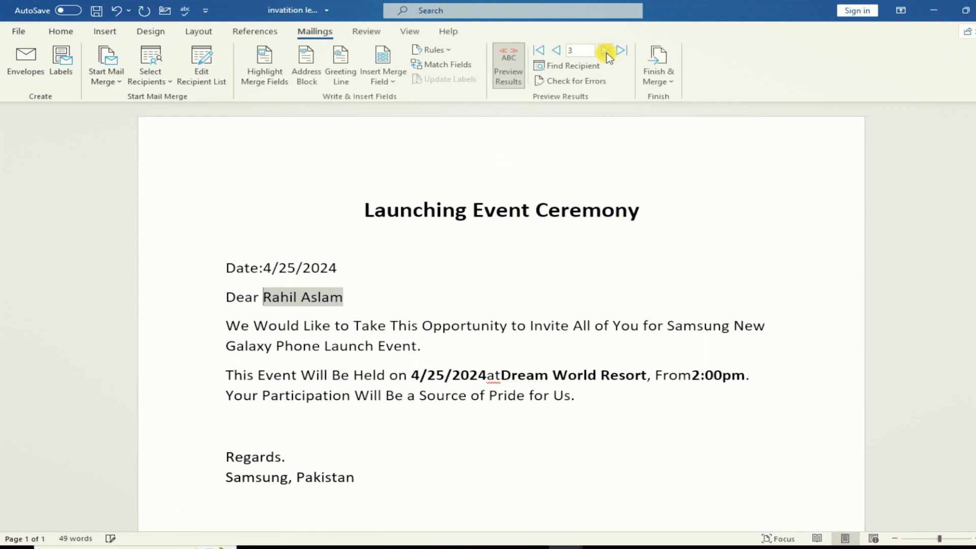
pyautogui.click(606, 51)
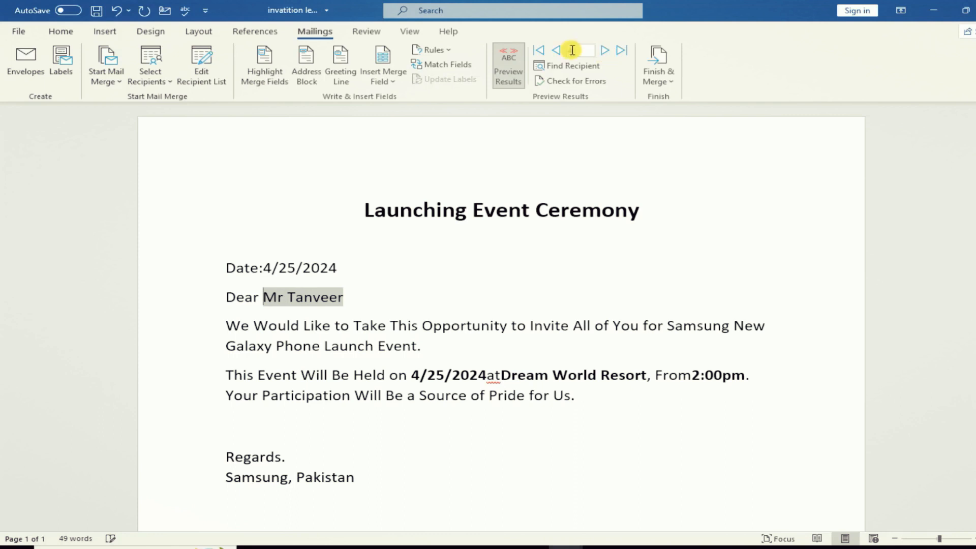
pyautogui.click(555, 52)
pyautogui.click(555, 52)
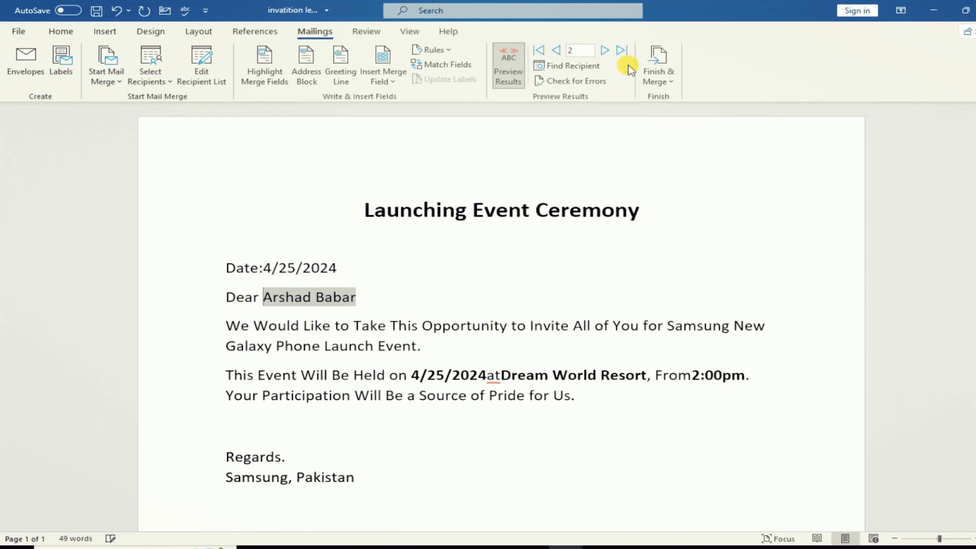
pyautogui.click(670, 84)
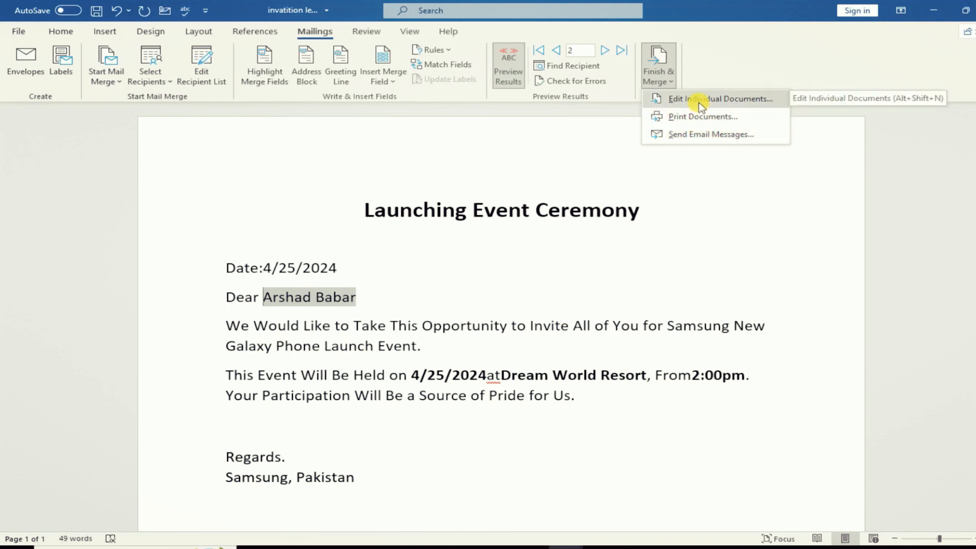
# - Merge all records into individual letters in a new document, Letters2, and scroll through them
pyautogui.click(702, 102)
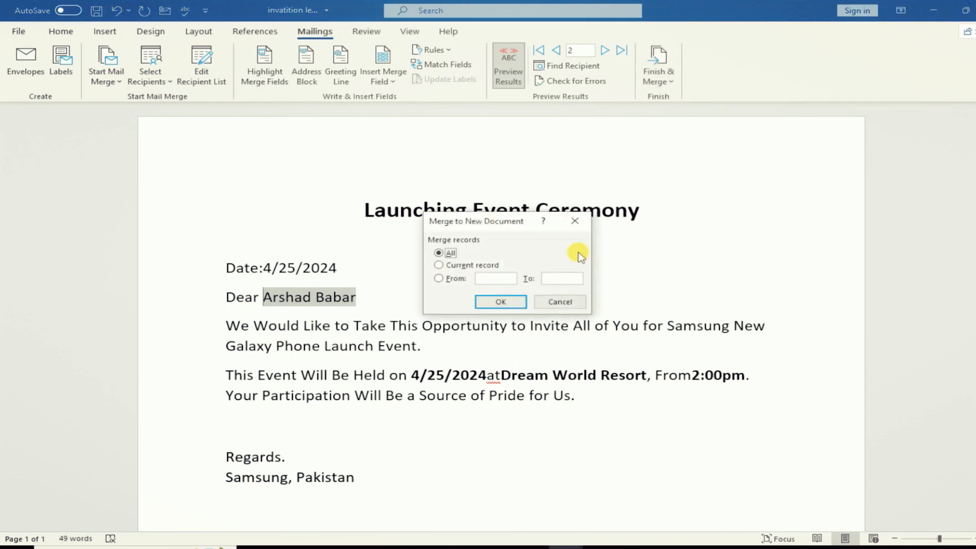
pyautogui.click(493, 303)
pyautogui.scroll(-15, 489, 288)
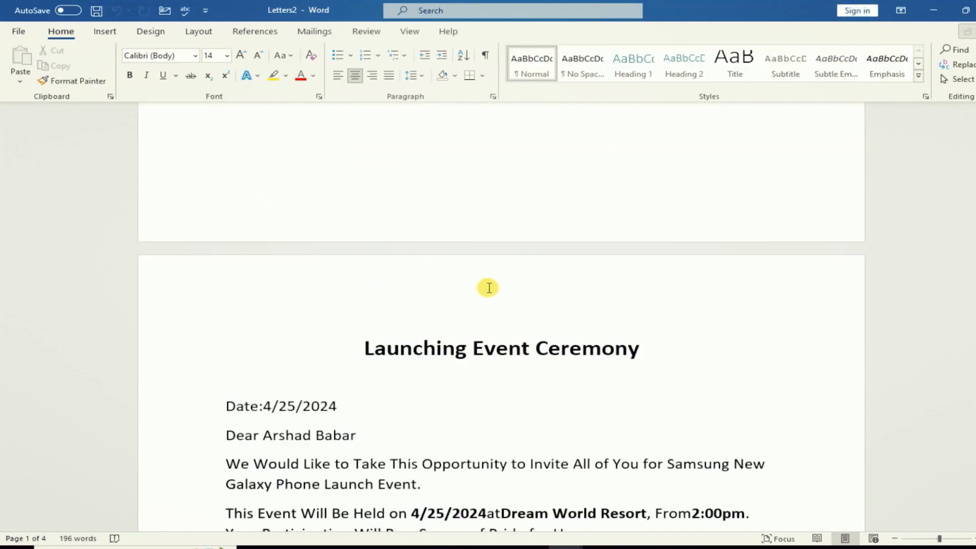
pyautogui.scroll(-15, 488, 287)
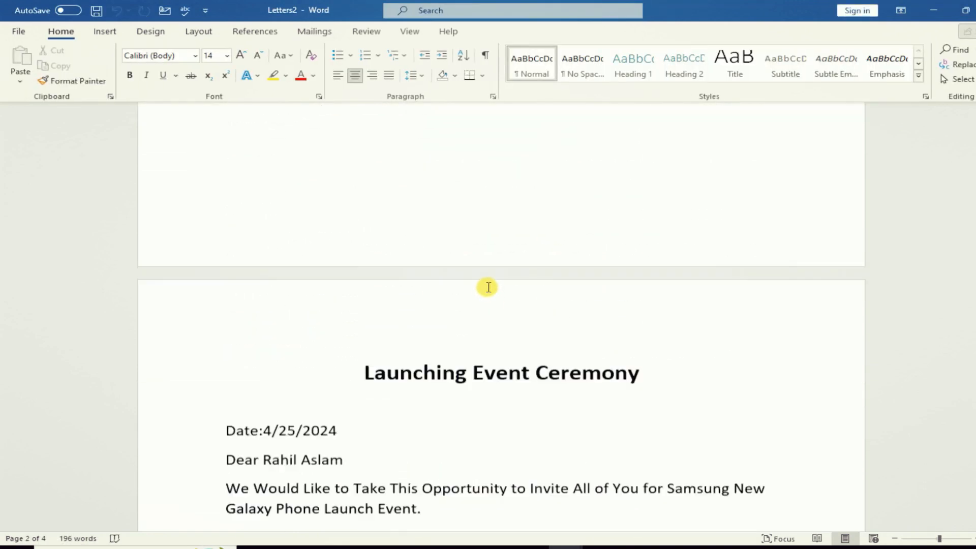
pyautogui.scroll(-15, 488, 287)
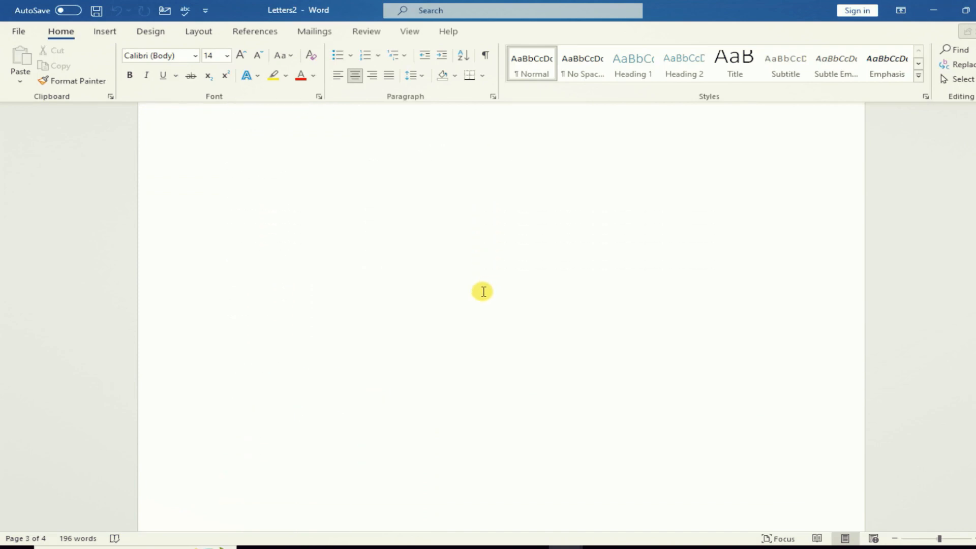
pyautogui.scroll(-15, 481, 293)
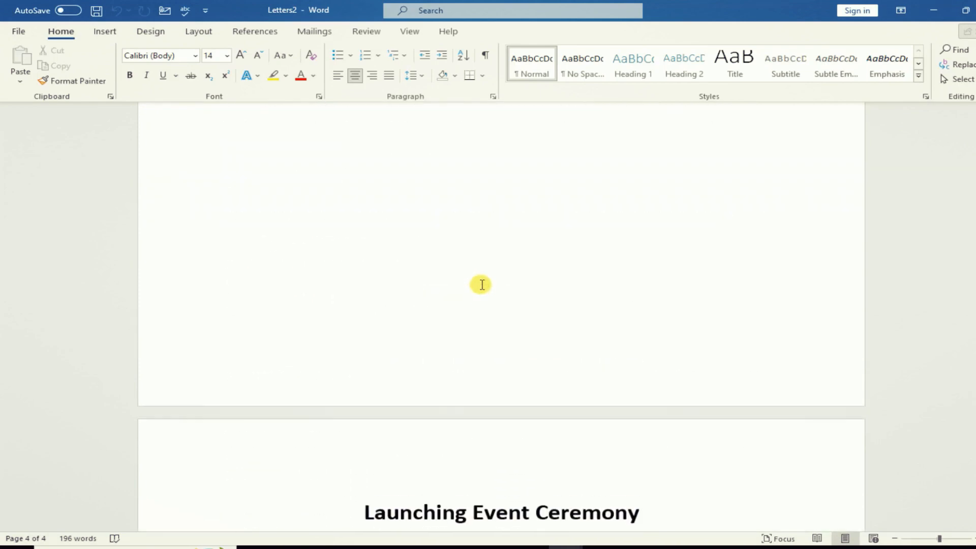
pyautogui.scroll(-15, 481, 284)
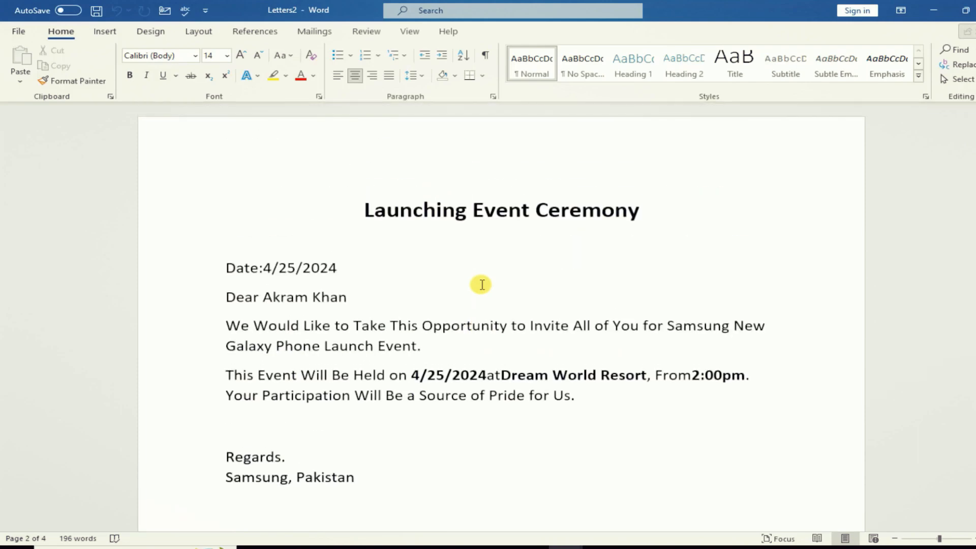
# - Check the merged letters in print preview, then return to the document
pyautogui.click(19, 29)
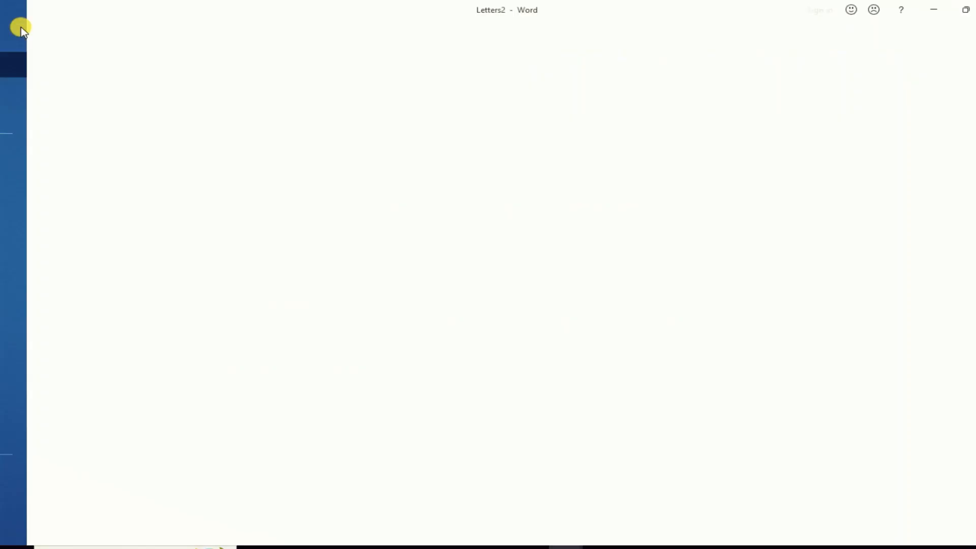
pyautogui.click(37, 226)
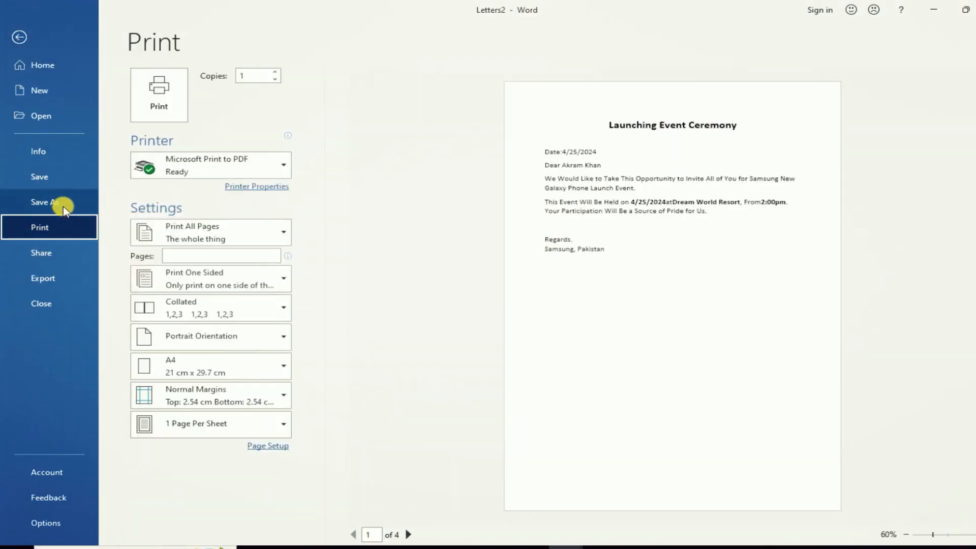
pyautogui.click(19, 37)
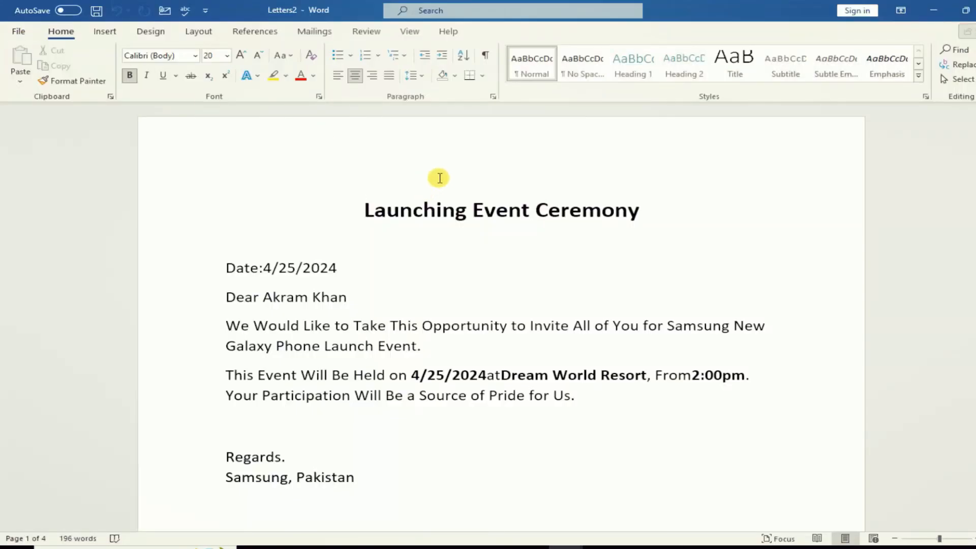
# - Show the Mailings tools for the new blank Document6
pyautogui.click(318, 31)
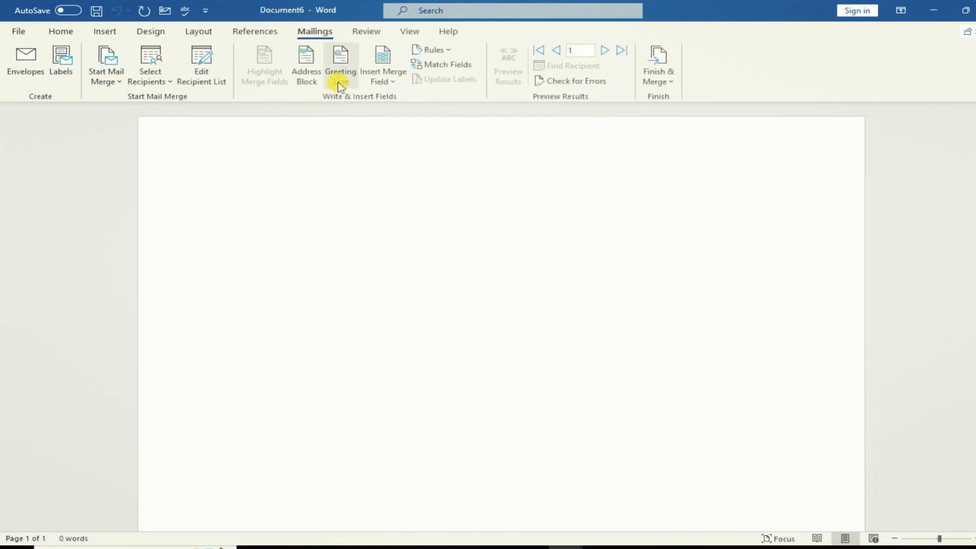
# - Close Document6 without saving and create a new blank document
pyautogui.click(974, 10)
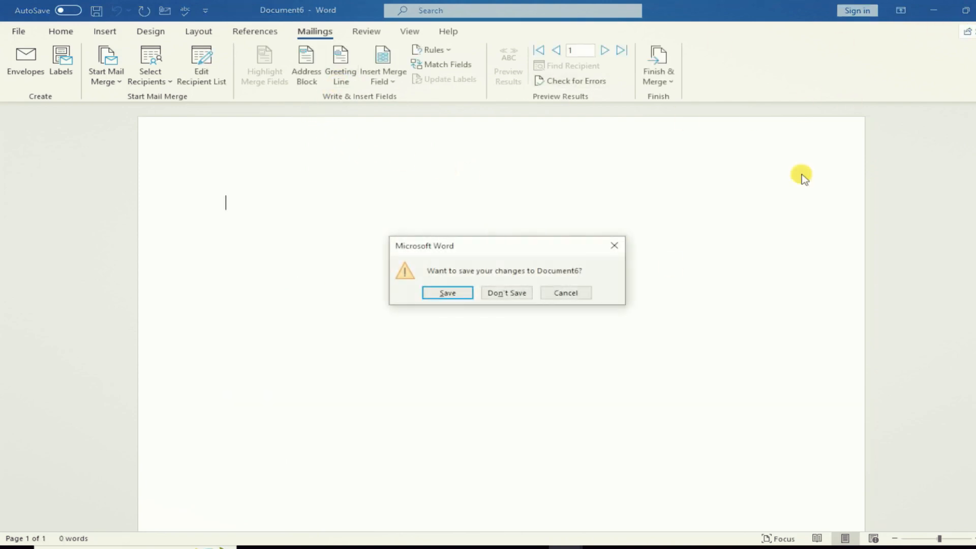
pyautogui.click(519, 293)
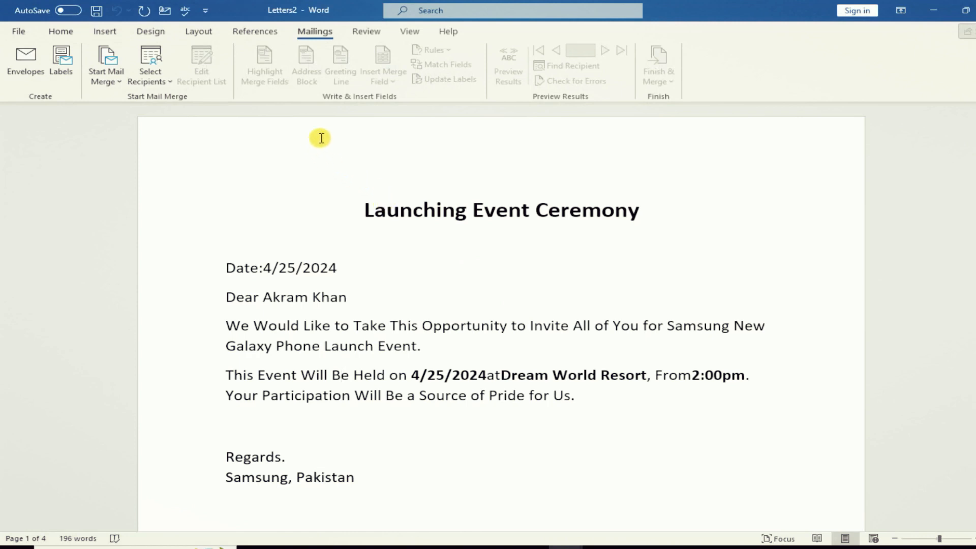
pyautogui.hotkey('ctrl', 'n')
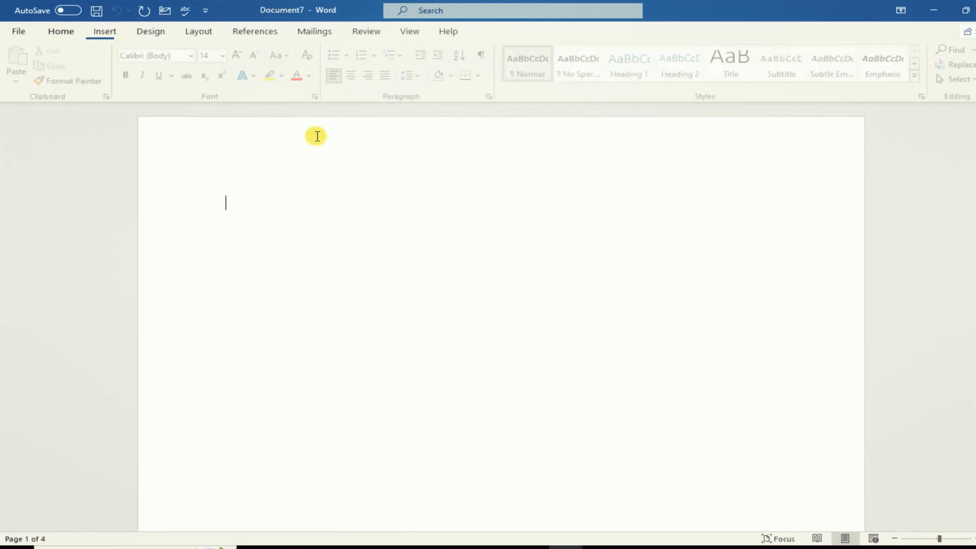
# - Use the dealers data workbook on the Desktop as the existing recipient list, confirming its sheet
pyautogui.click(315, 31)
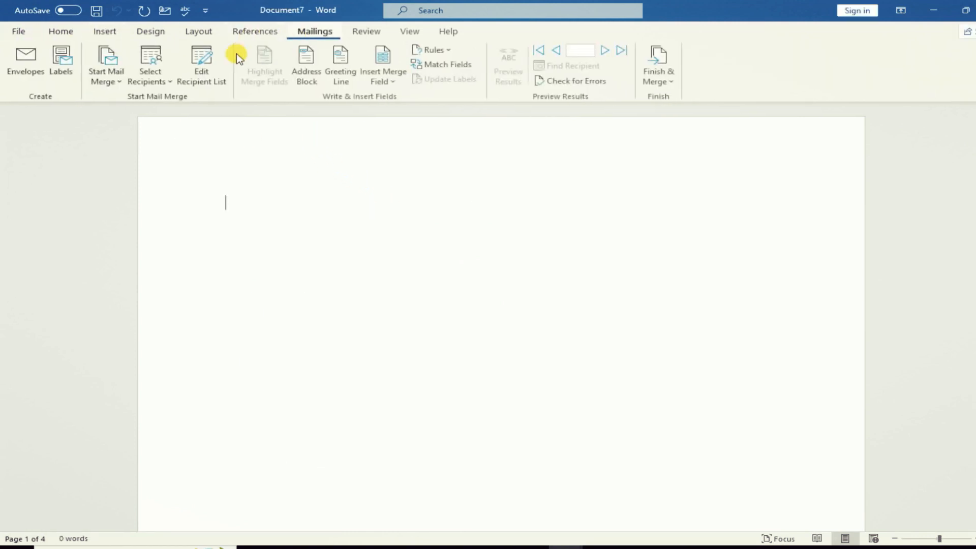
pyautogui.click(150, 87)
pyautogui.click(168, 116)
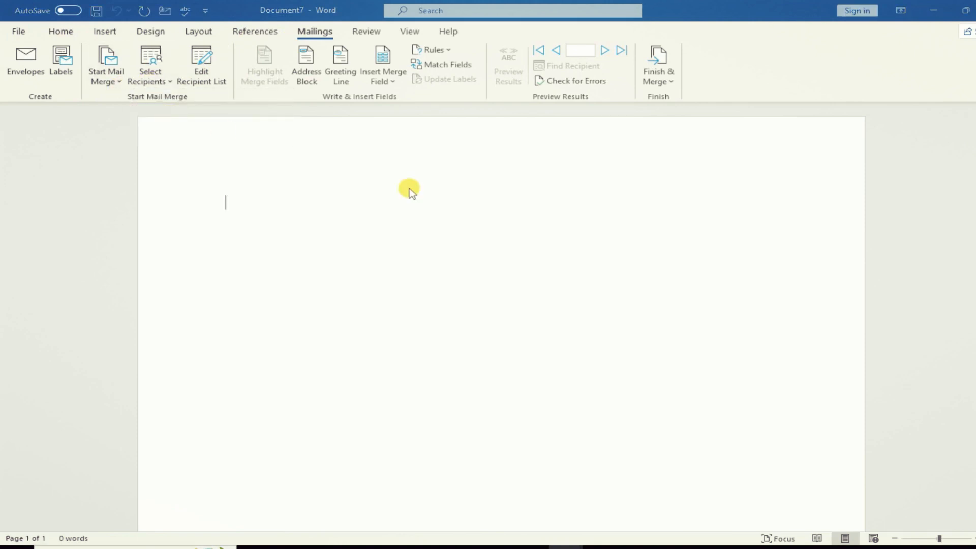
pyautogui.click(60, 144)
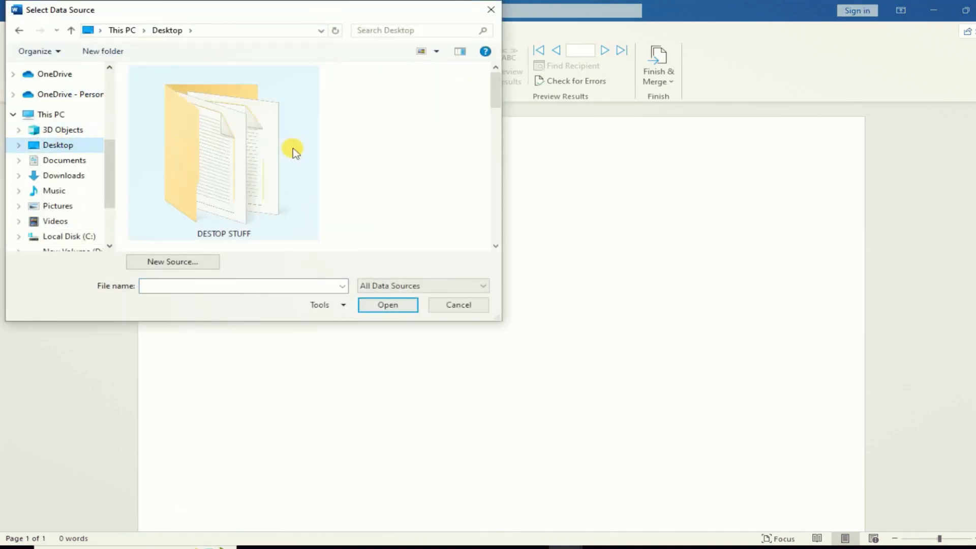
pyautogui.scroll(-3, 292, 150)
pyautogui.scroll(3, 293, 153)
pyautogui.doubleClick(246, 174)
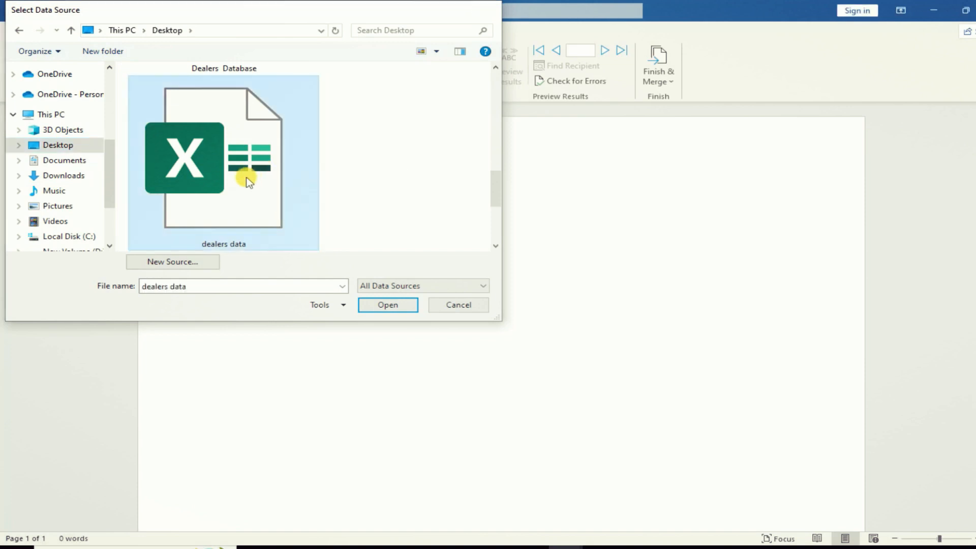
pyautogui.click(588, 326)
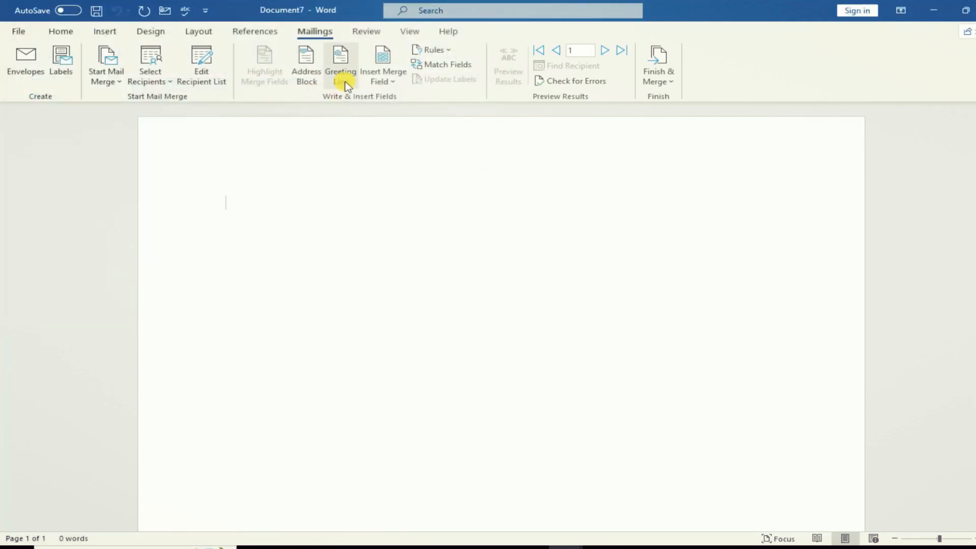
# - Review the Greeting Line options, keeping 'Dear', then cancel without inserting a greeting
pyautogui.click(346, 82)
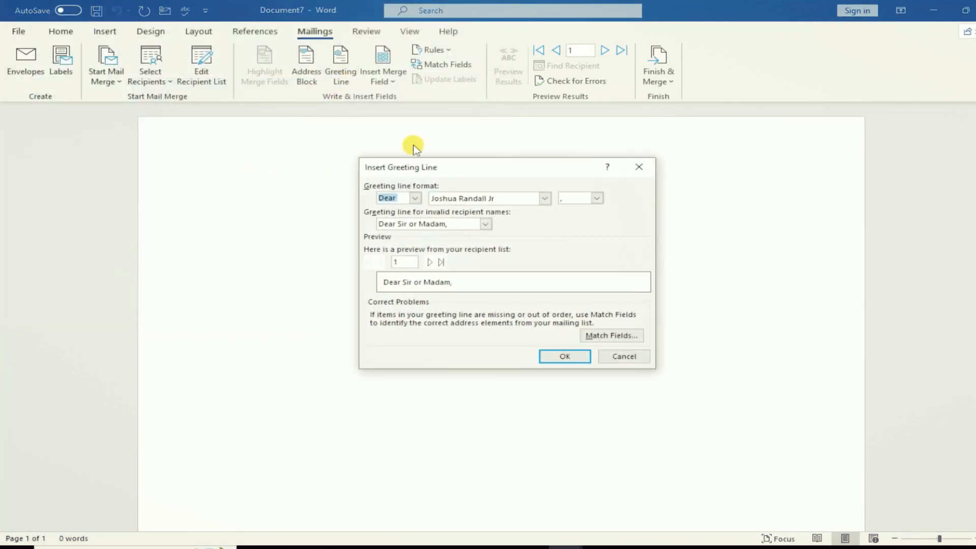
pyautogui.click(417, 201)
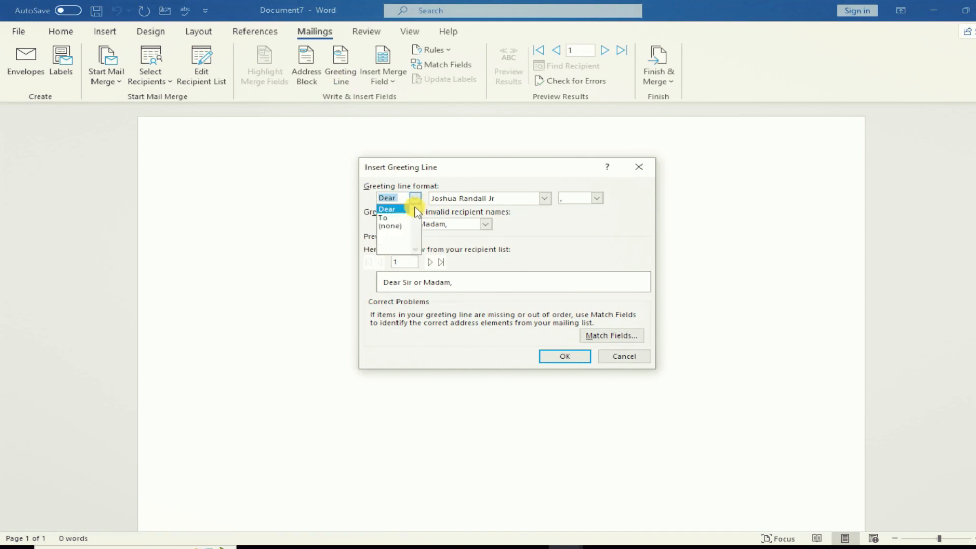
pyautogui.click(415, 199)
pyautogui.click(623, 356)
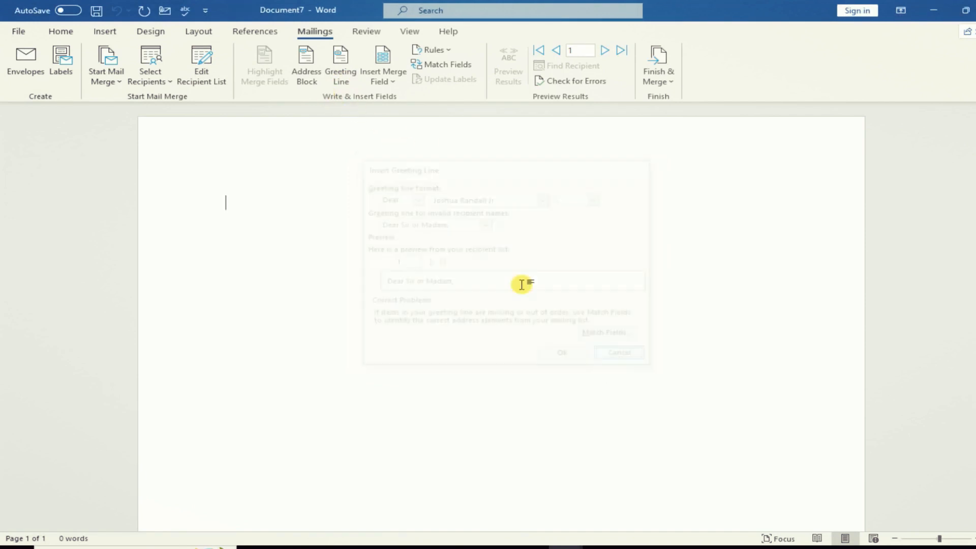
# - Cancel the Address Block dialog without inserting it and switch to the Review tab
pyautogui.click(305, 76)
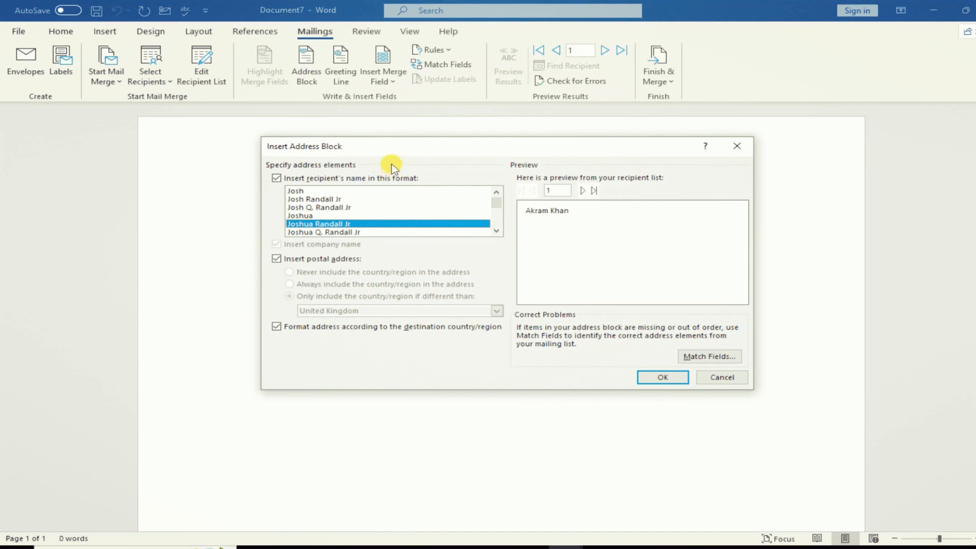
pyautogui.click(722, 377)
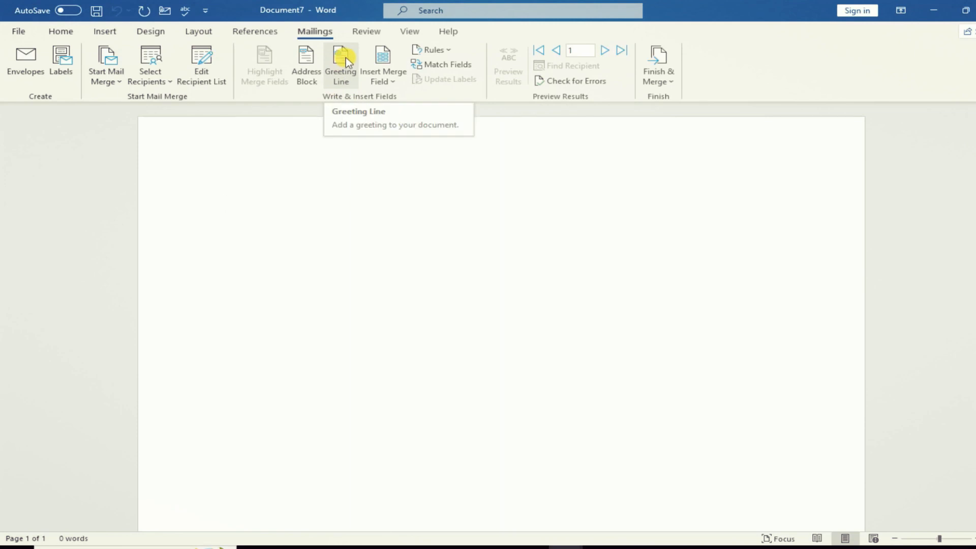
pyautogui.click(360, 35)
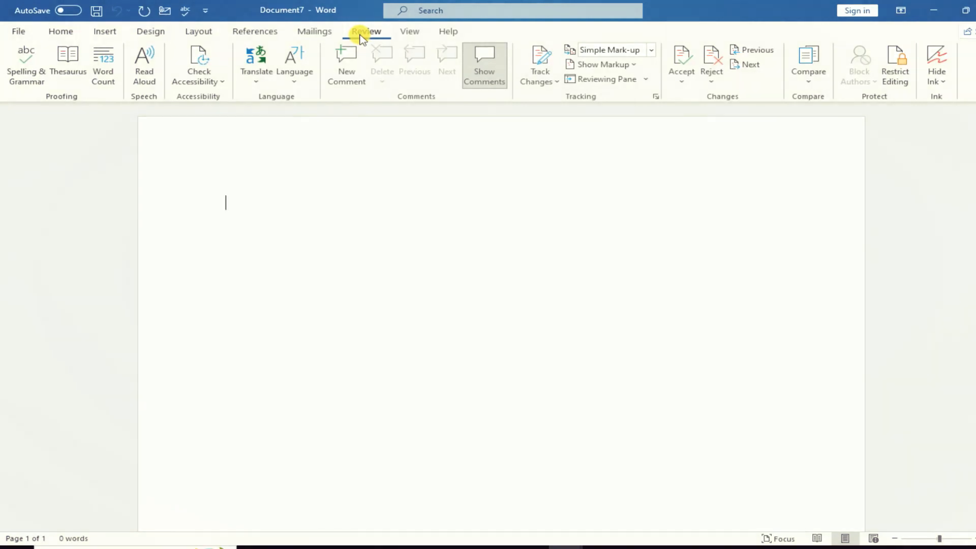